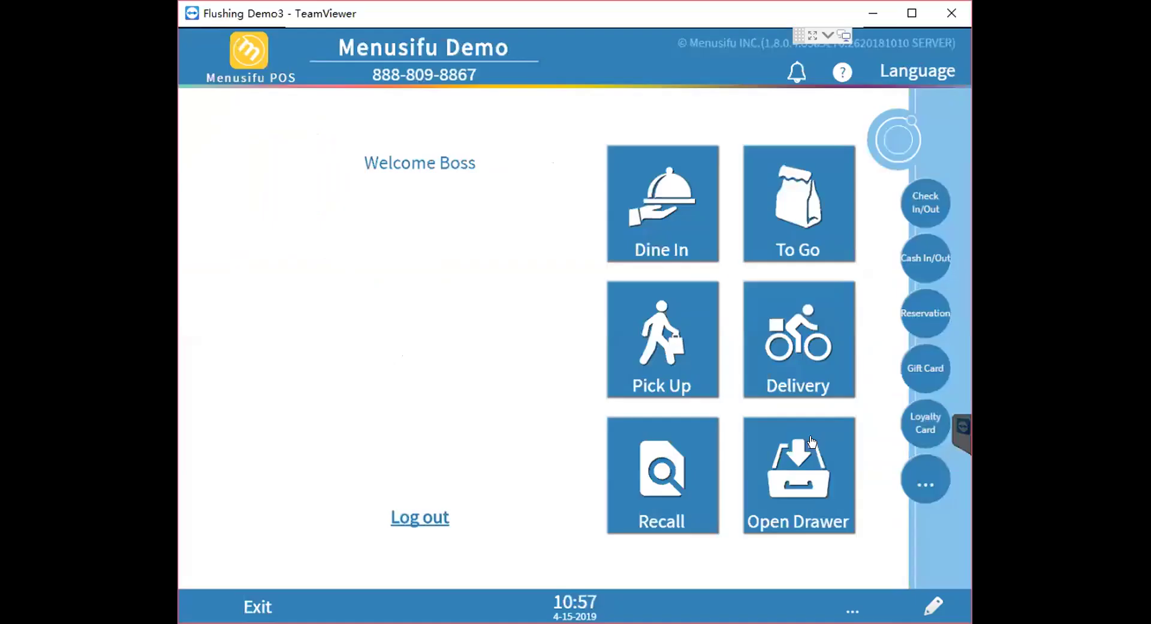
# Step: Start a To Go order and switch to the All Day Menu group
pyautogui.click(782, 185)
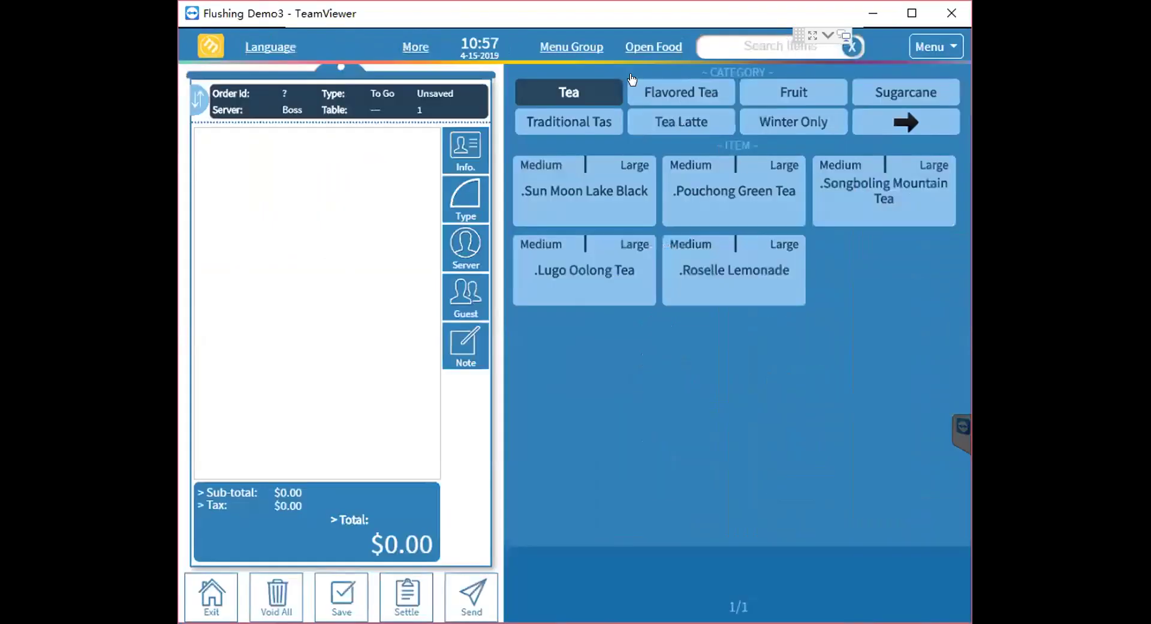
pyautogui.click(571, 46)
pyautogui.click(571, 54)
pyautogui.click(571, 47)
pyautogui.click(572, 88)
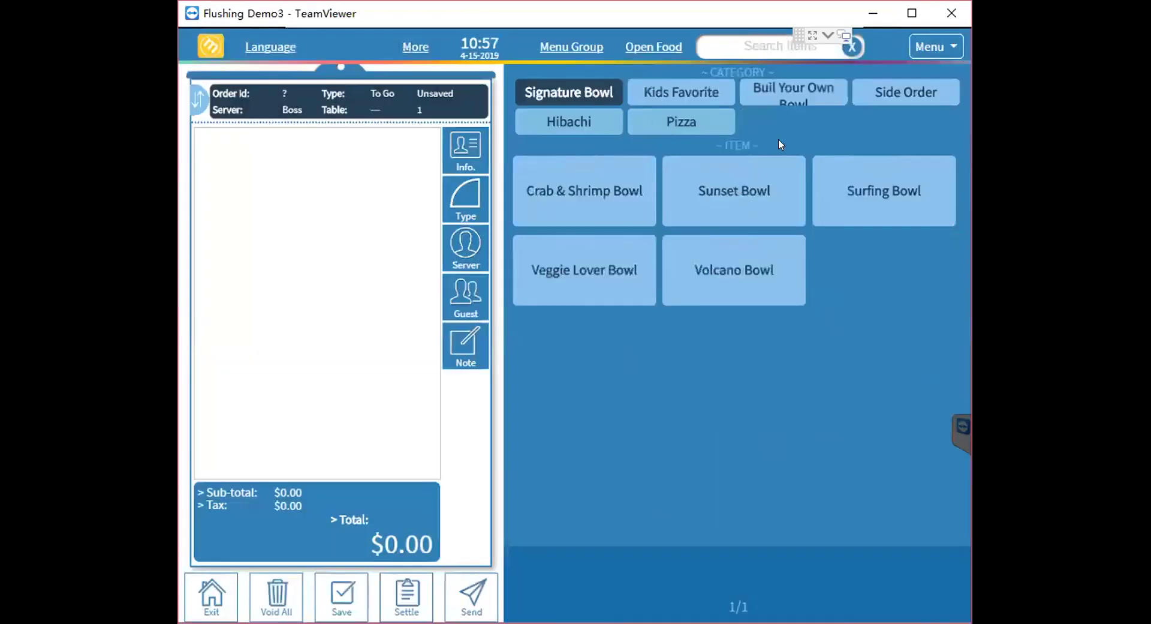
# Step: Browse the Kids Favorite, Build Your Own Bowl, Side Order, Hibachi and Pizza categories
pyautogui.click(668, 91)
pyautogui.click(779, 91)
pyautogui.click(874, 92)
pyautogui.click(537, 121)
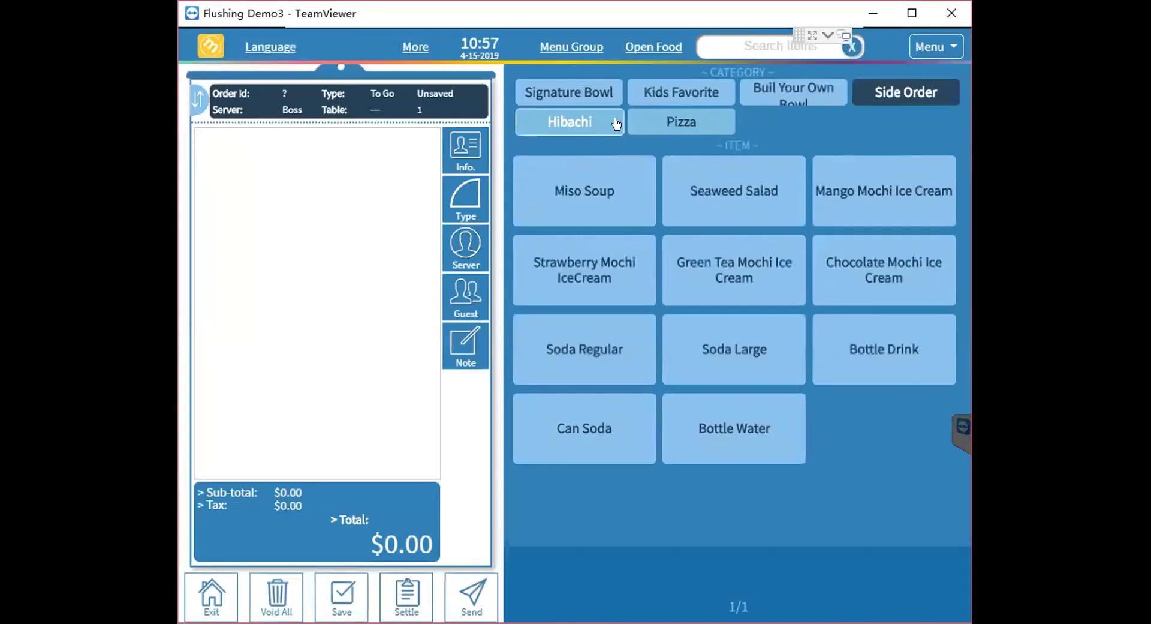
pyautogui.click(673, 126)
pyautogui.click(571, 88)
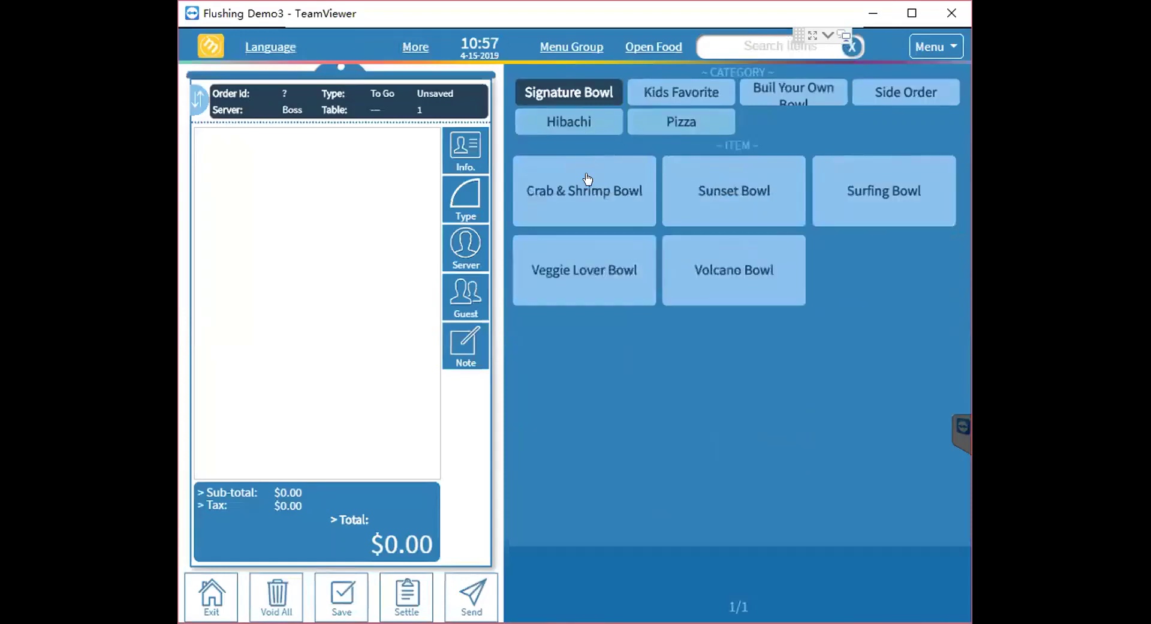
# Step: Add Crab & Shrimp Bowl, Sunset Bowl, Miso Soup, Strawberry Mochi IceCream, Soda Regular and Can Soda
pyautogui.click(587, 181)
pyautogui.click(712, 215)
pyautogui.click(864, 99)
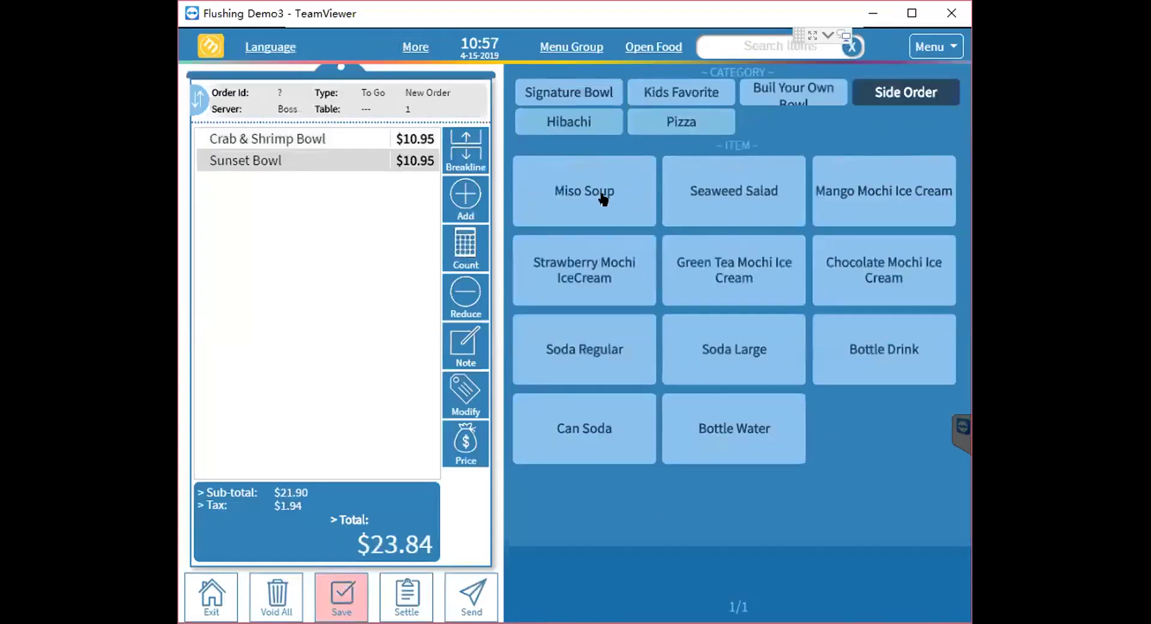
pyautogui.click(596, 193)
pyautogui.click(569, 261)
pyautogui.click(552, 366)
pyautogui.click(545, 429)
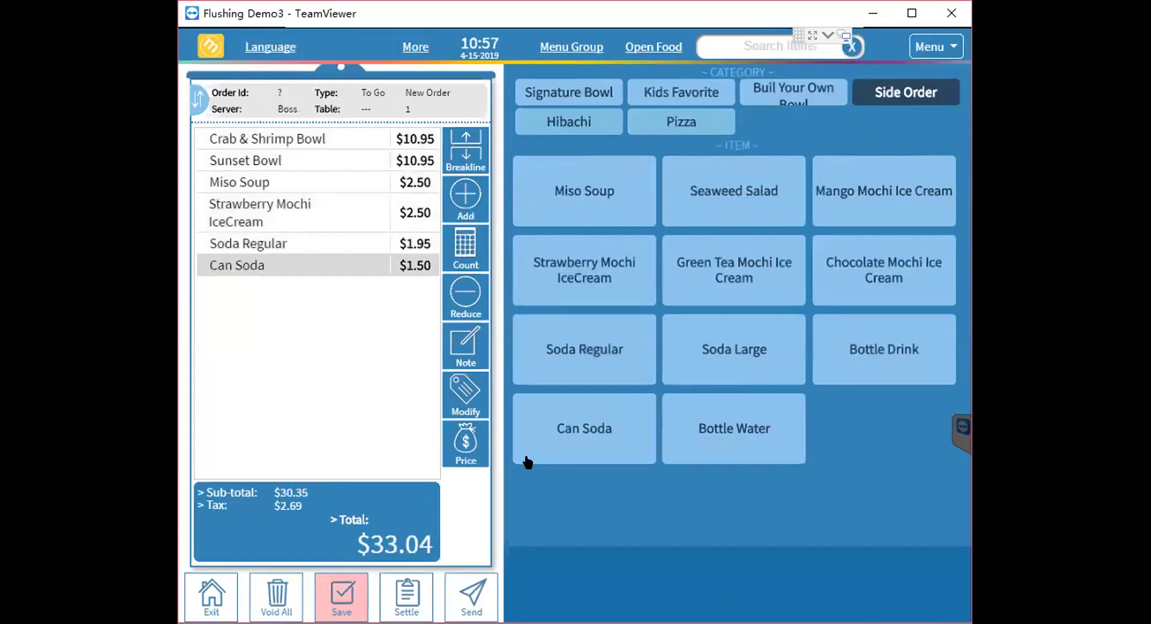
# Step: Discard the unsaved order and bring up the home screen's extra options
pyautogui.click(222, 595)
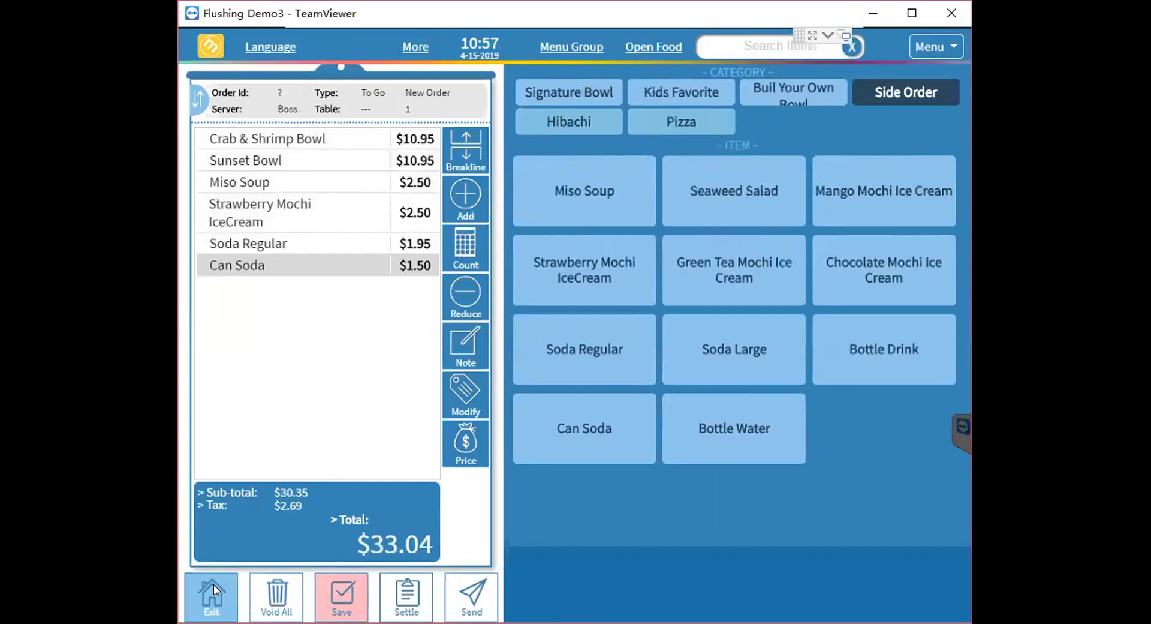
pyautogui.click(280, 551)
pyautogui.click(926, 476)
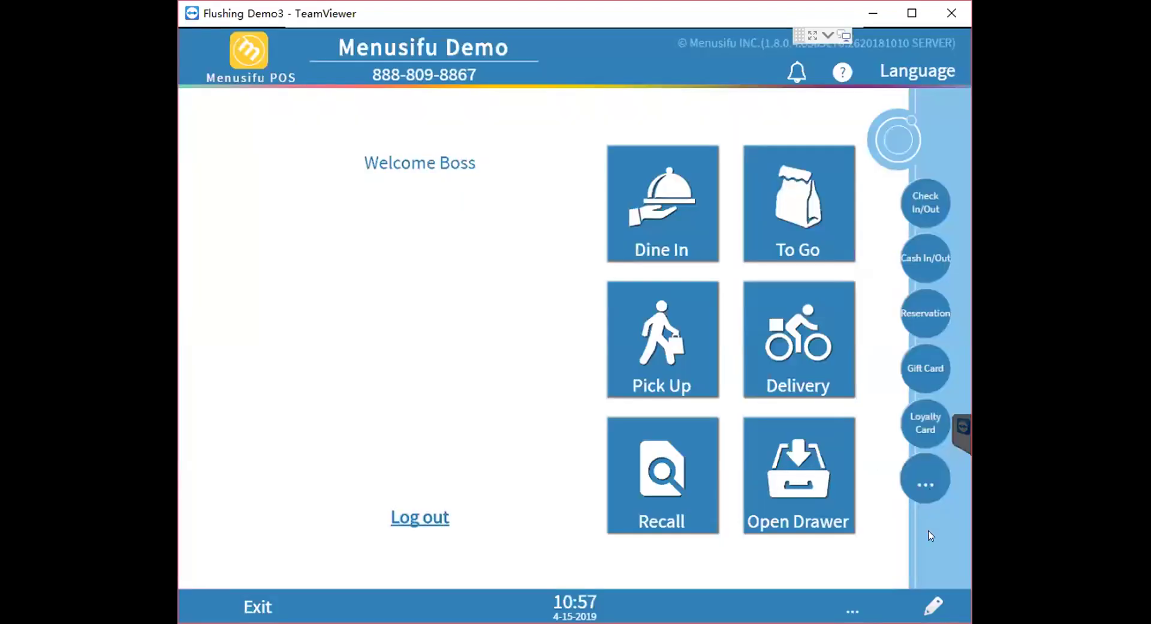
# Step: Open the admin menu setup and expand POS Menu to list its menu groups
pyautogui.click(907, 528)
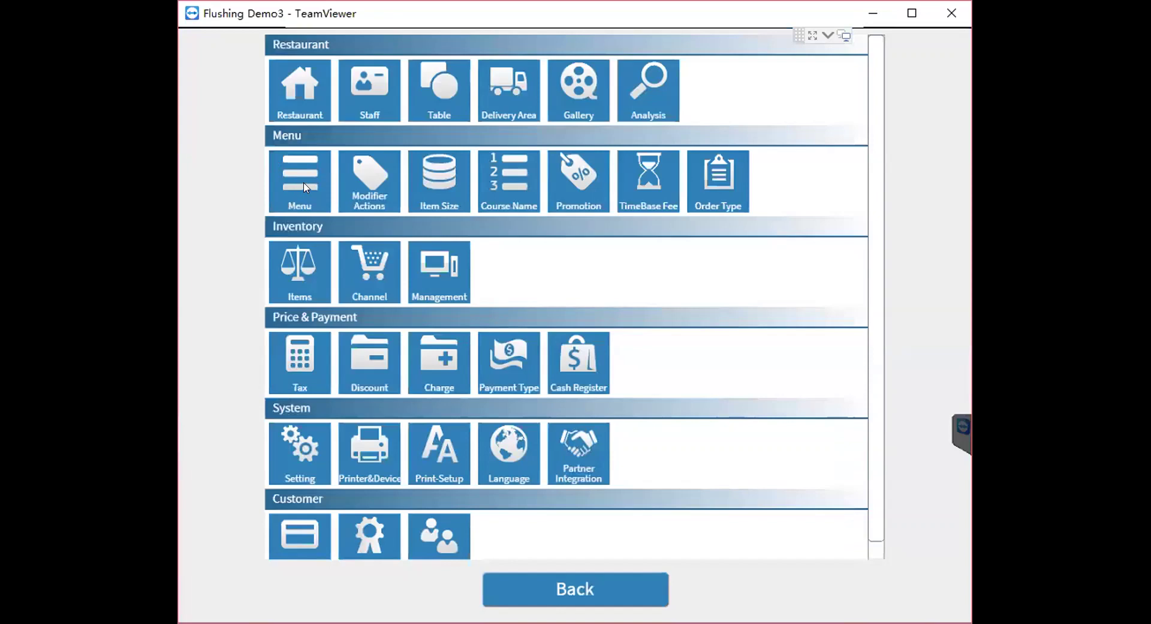
pyautogui.click(302, 183)
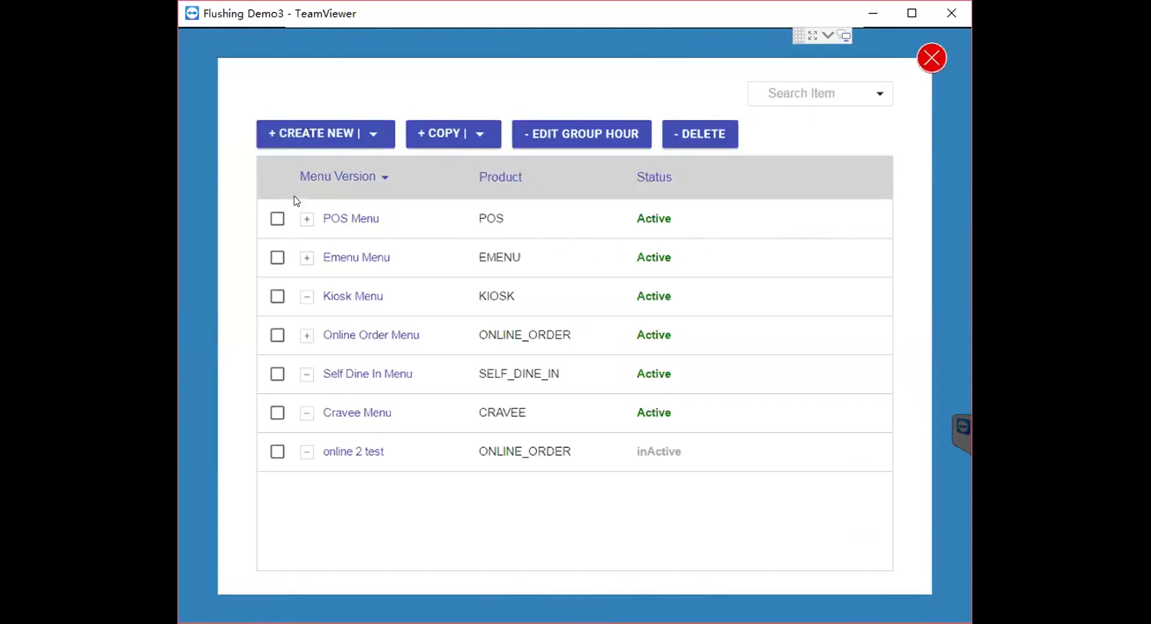
pyautogui.click(350, 220)
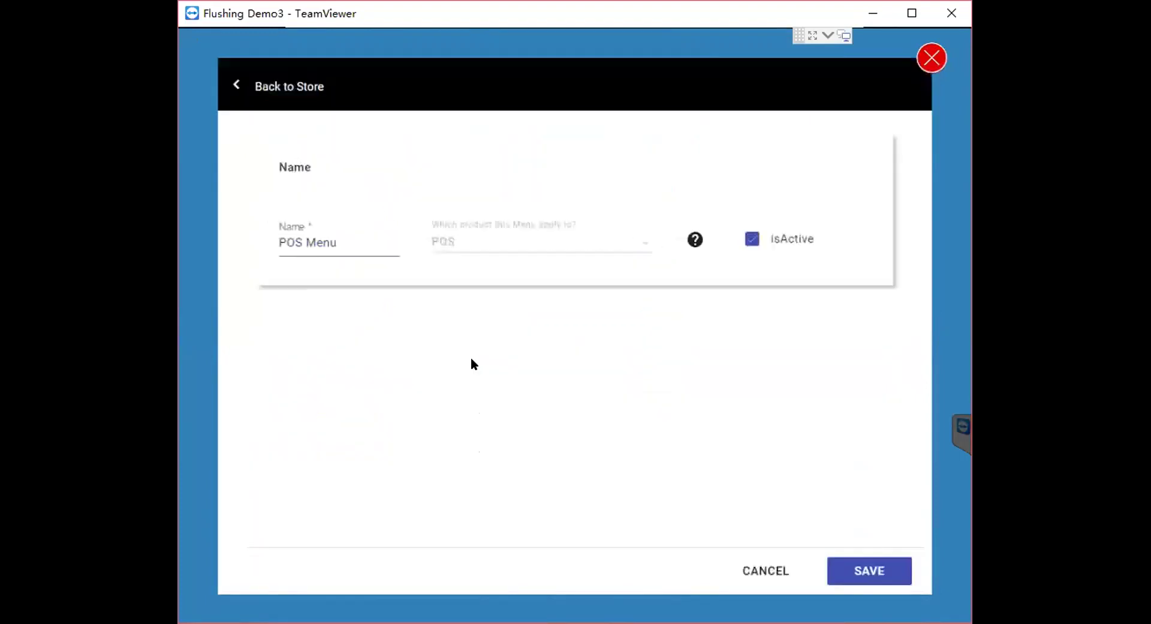
pyautogui.click(780, 573)
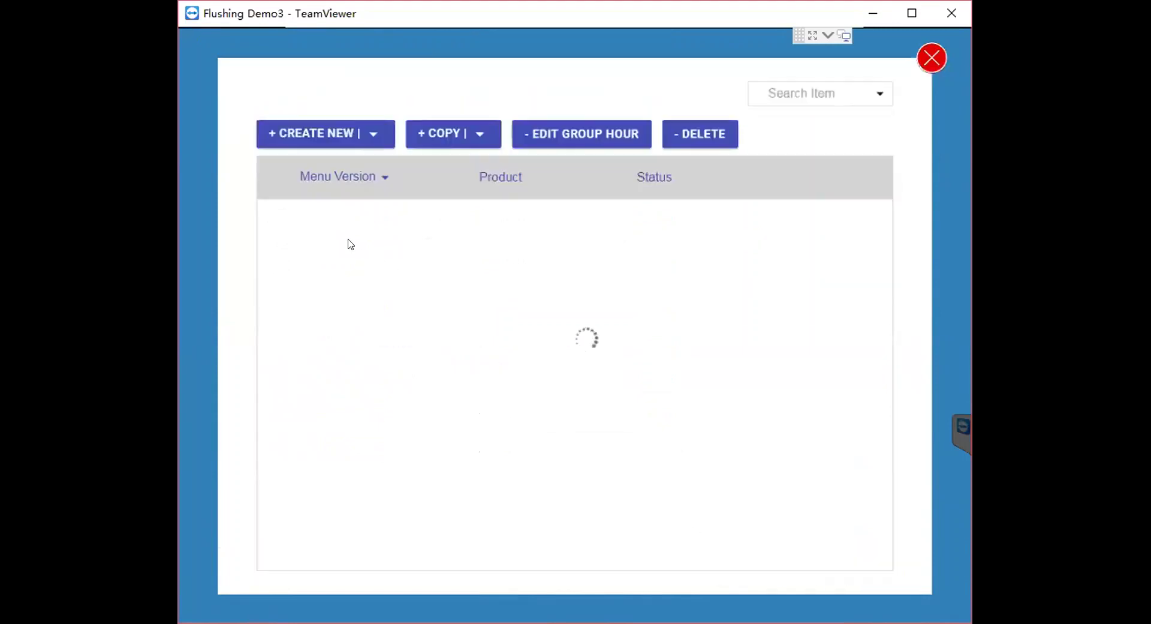
pyautogui.click(299, 222)
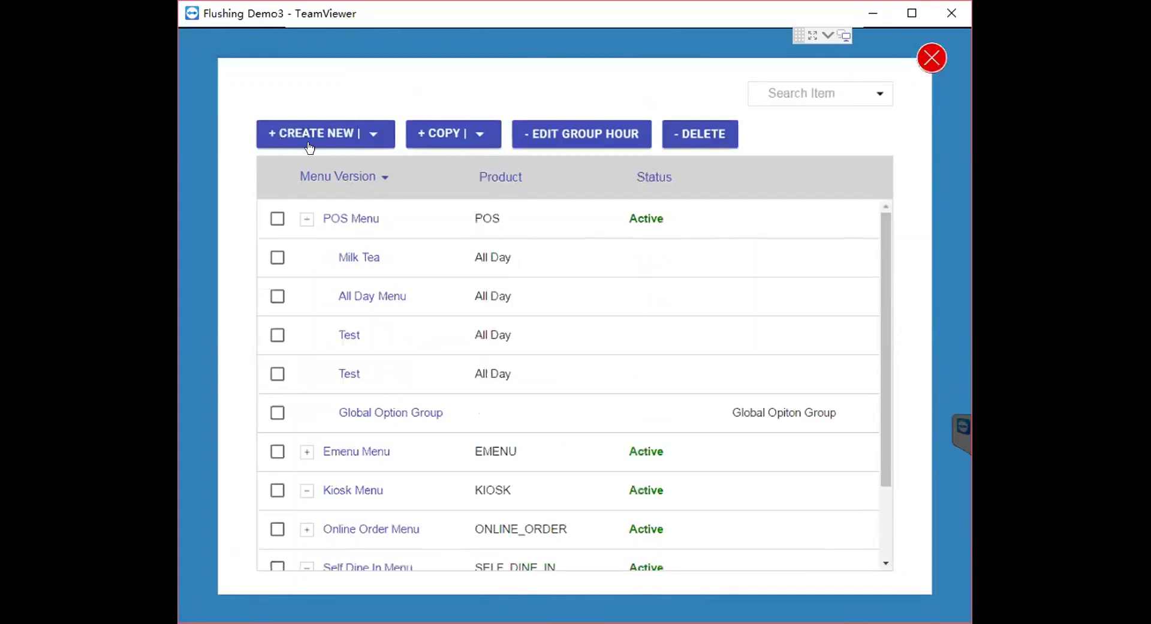
# Step: Save the All Day Menu group unchanged with its 00:00–23:59 hours, then return to the list
pyautogui.click(278, 296)
pyautogui.click(305, 296)
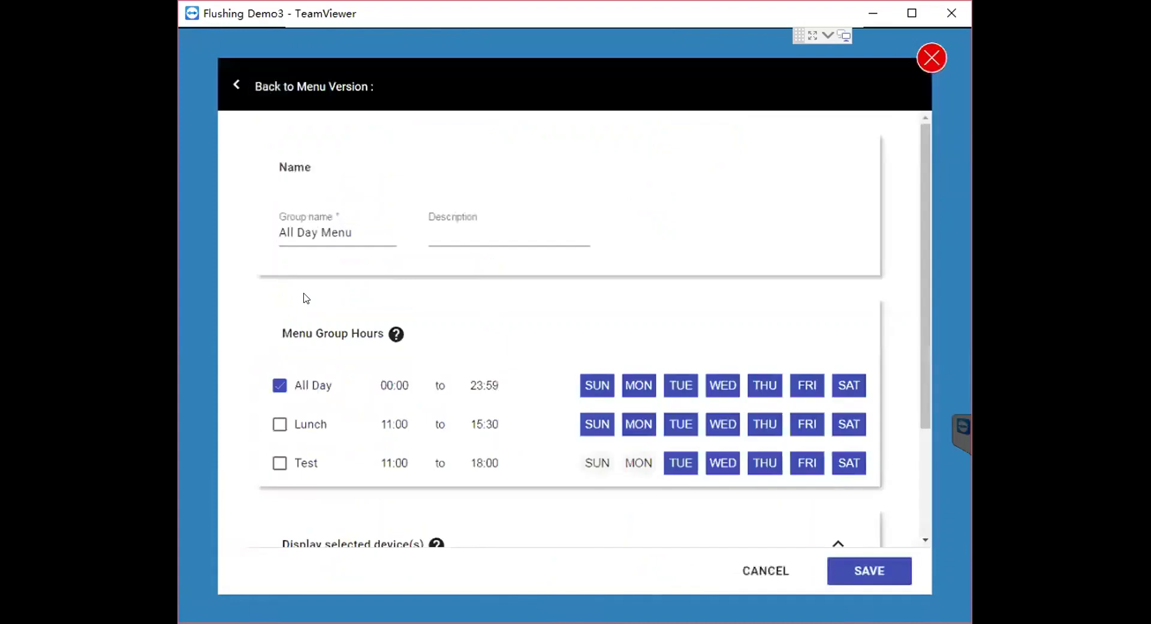
pyautogui.click(353, 233)
pyautogui.moveTo(353, 233); pyautogui.dragTo(273, 232)
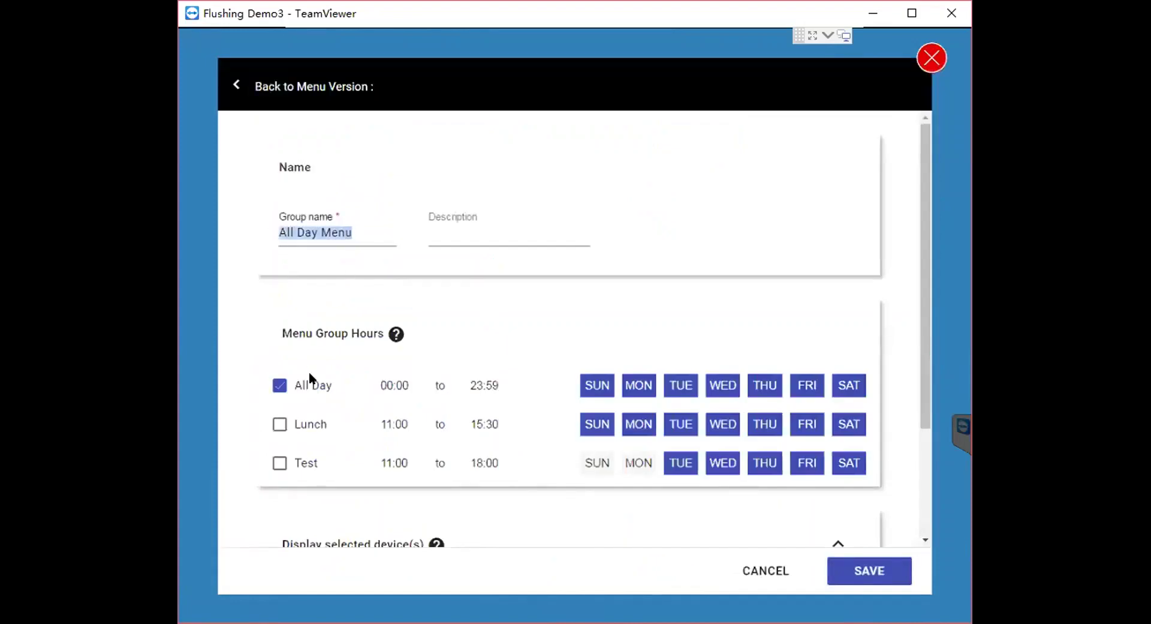
pyautogui.moveTo(286, 332); pyautogui.dragTo(380, 333)
pyautogui.click(348, 353)
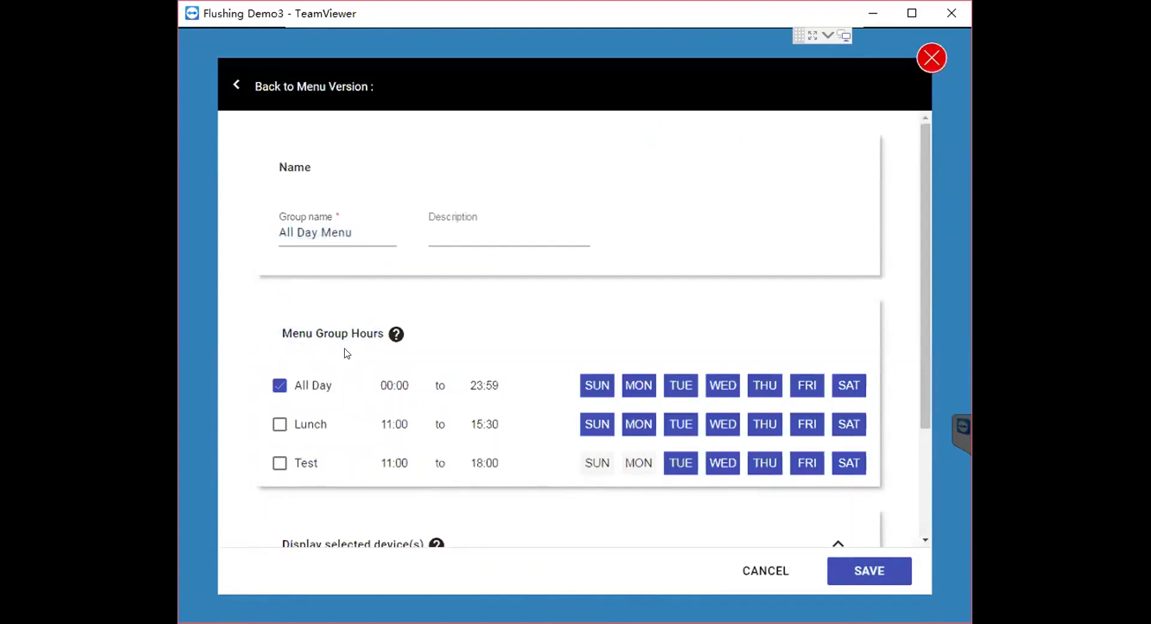
pyautogui.scroll(-2, 337, 354)
pyautogui.scroll(-2, 336, 354)
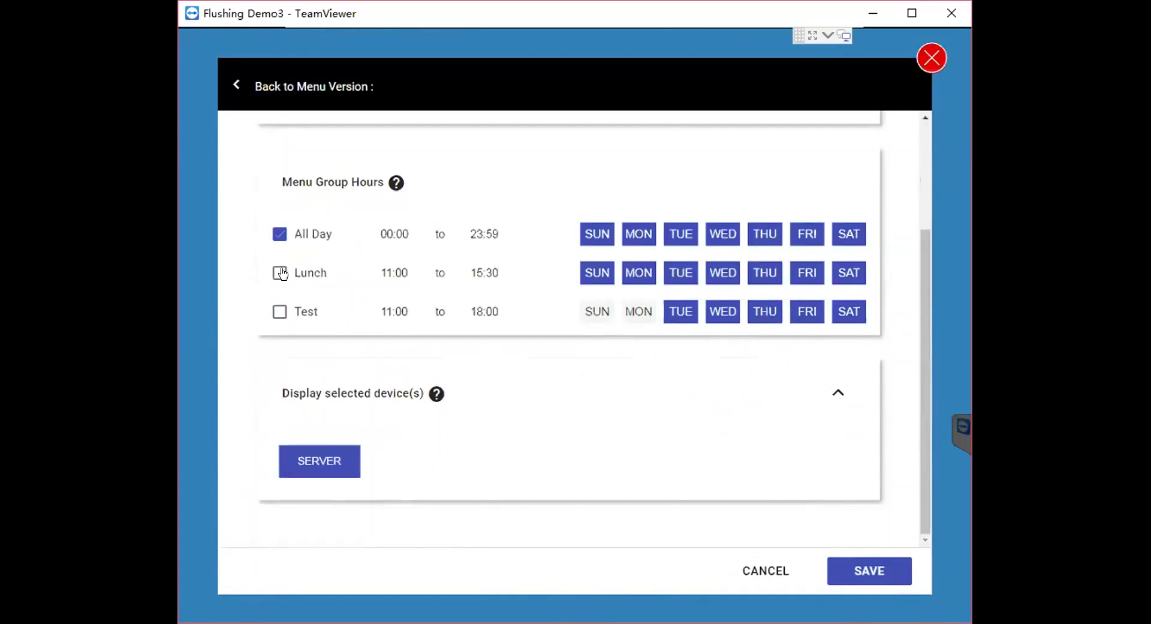
pyautogui.click(866, 568)
pyautogui.click(569, 363)
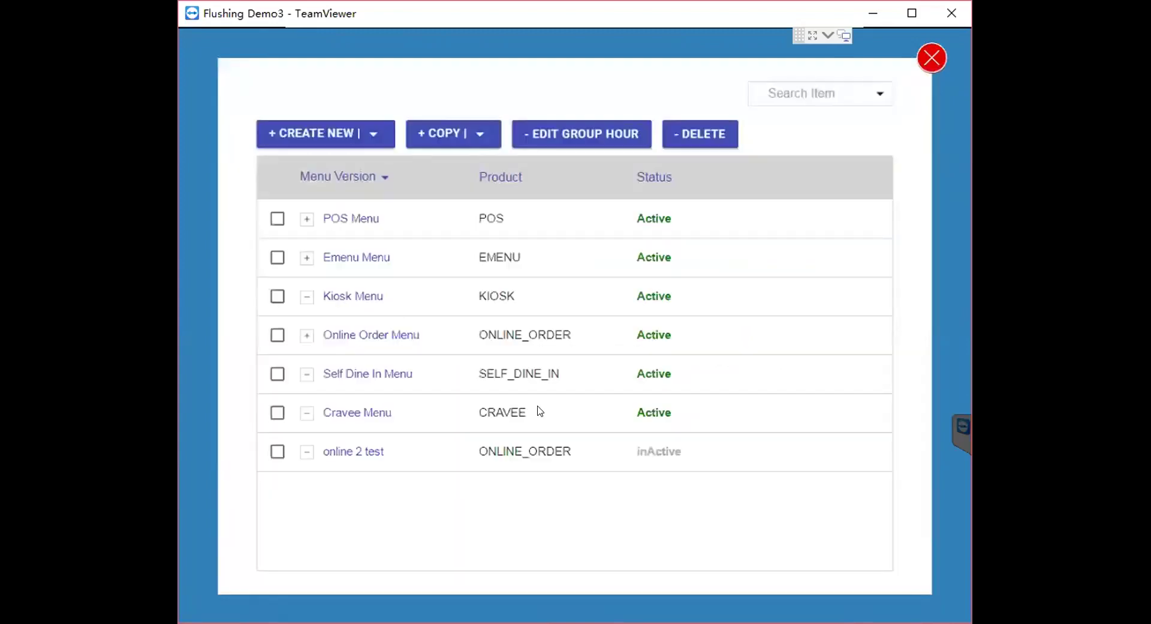
# Step: Open All Day Menu's Signature Bowl category, review its form, and cancel without changes
pyautogui.click(303, 220)
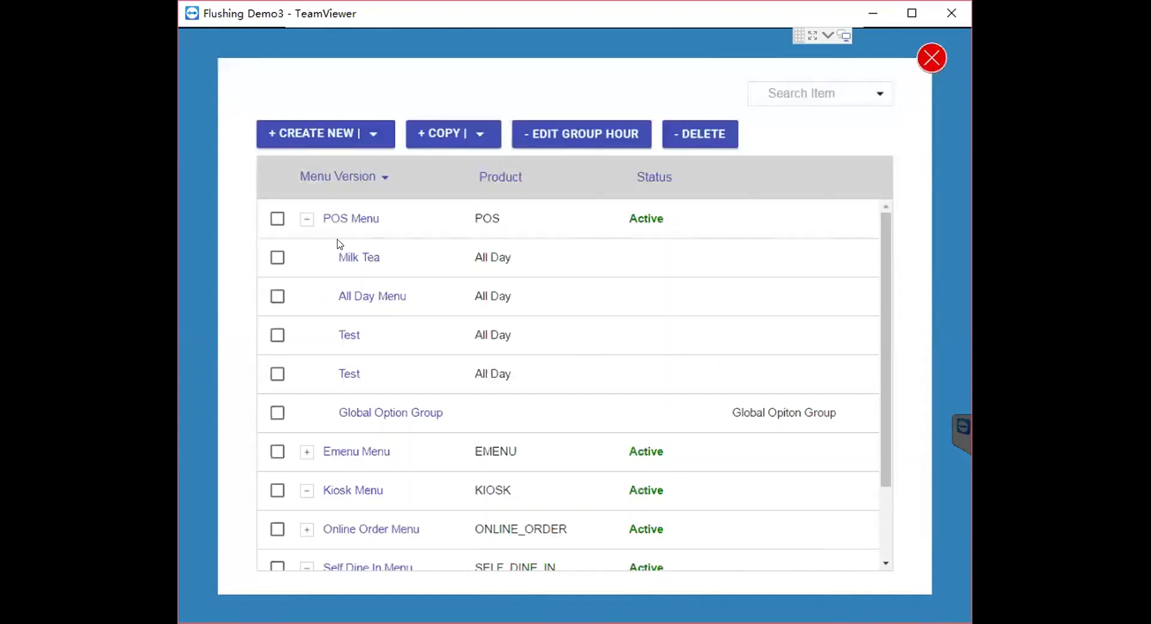
pyautogui.click(366, 296)
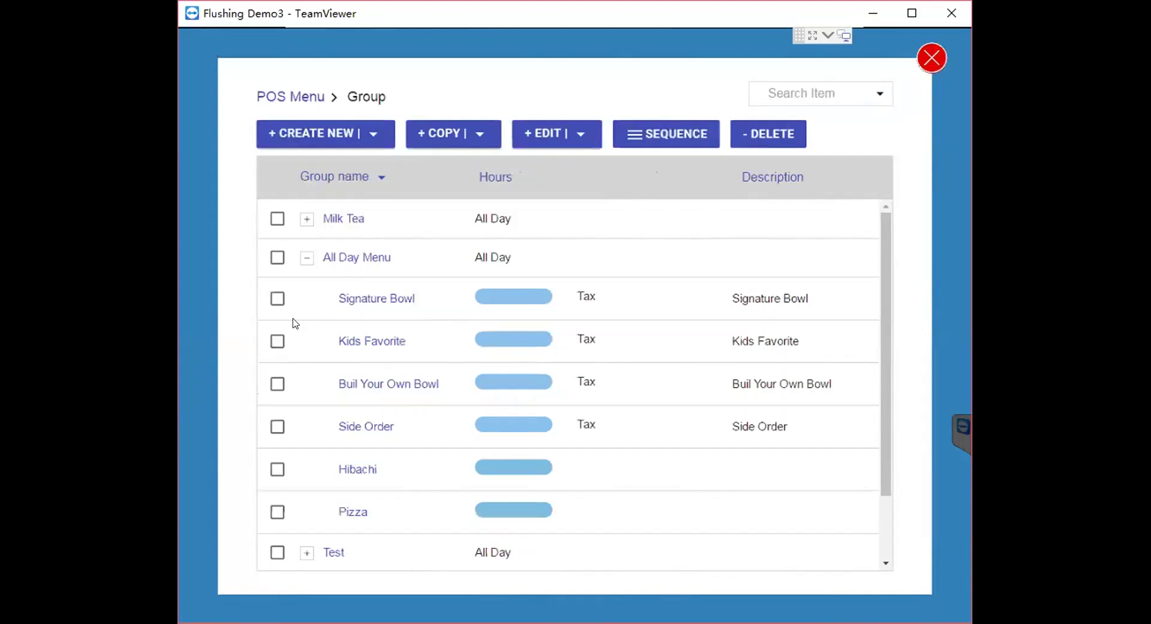
pyautogui.click(277, 298)
pyautogui.click(310, 303)
pyautogui.click(363, 228)
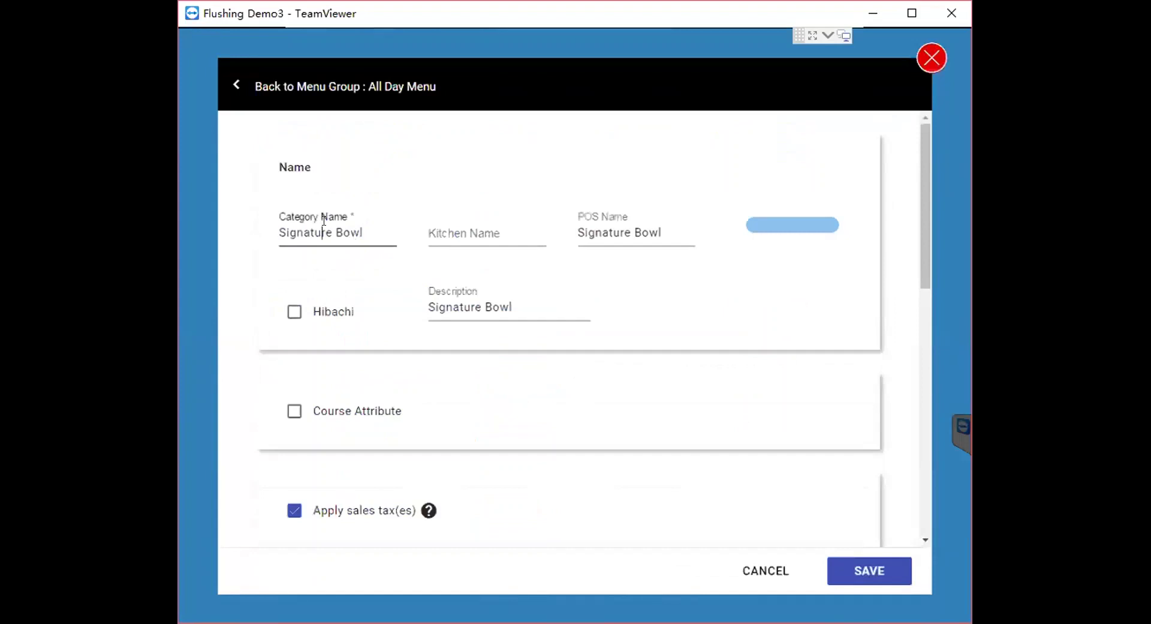
pyautogui.moveTo(363, 229); pyautogui.dragTo(239, 231)
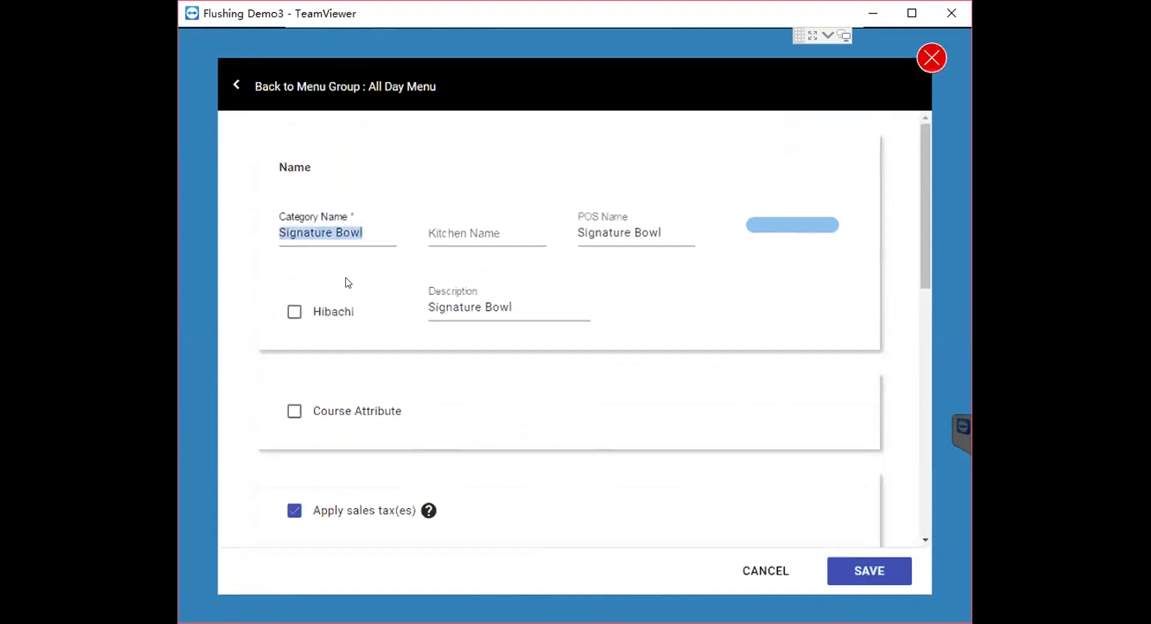
pyautogui.scroll(-2, 428, 398)
pyautogui.scroll(-2, 428, 398)
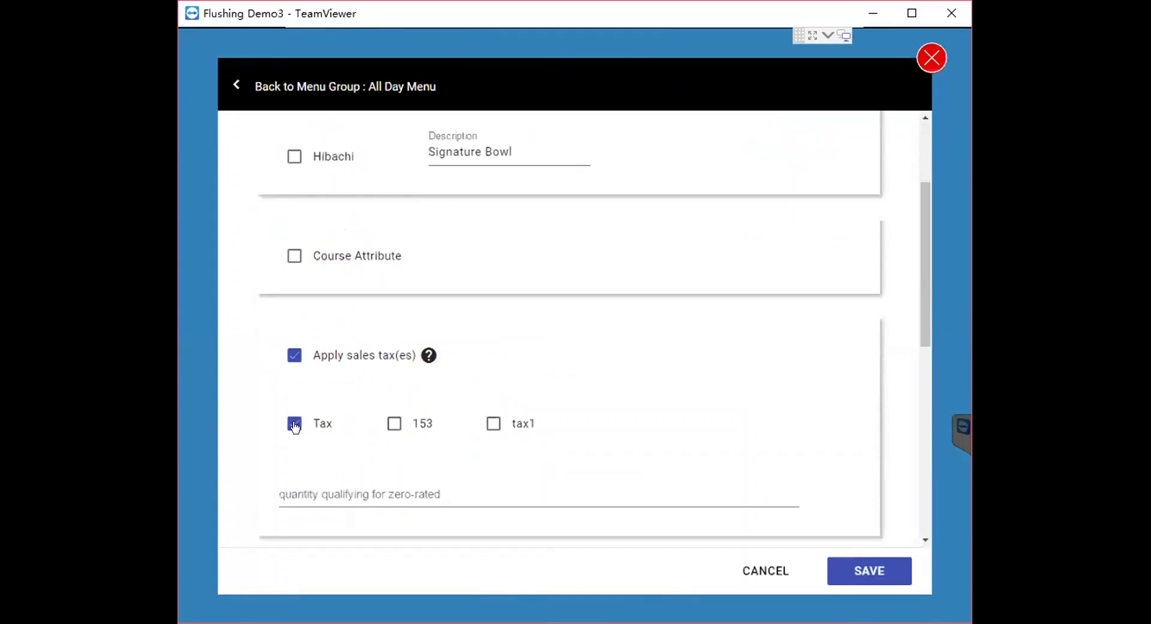
pyautogui.scroll(-12, 295, 427)
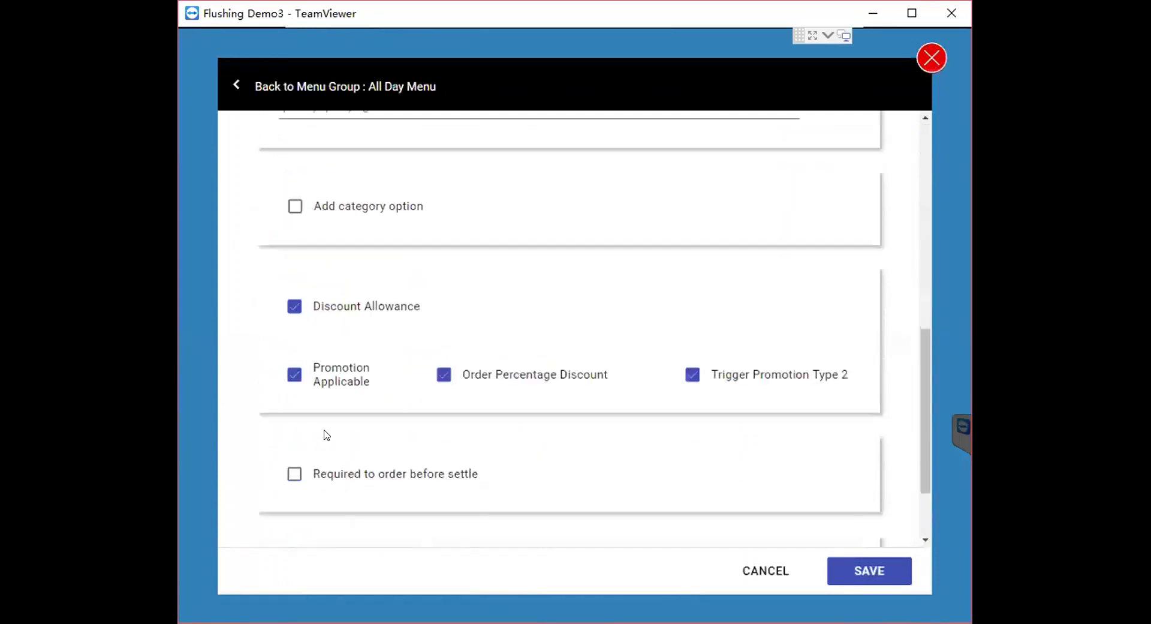
pyautogui.scroll(-1, 354, 435)
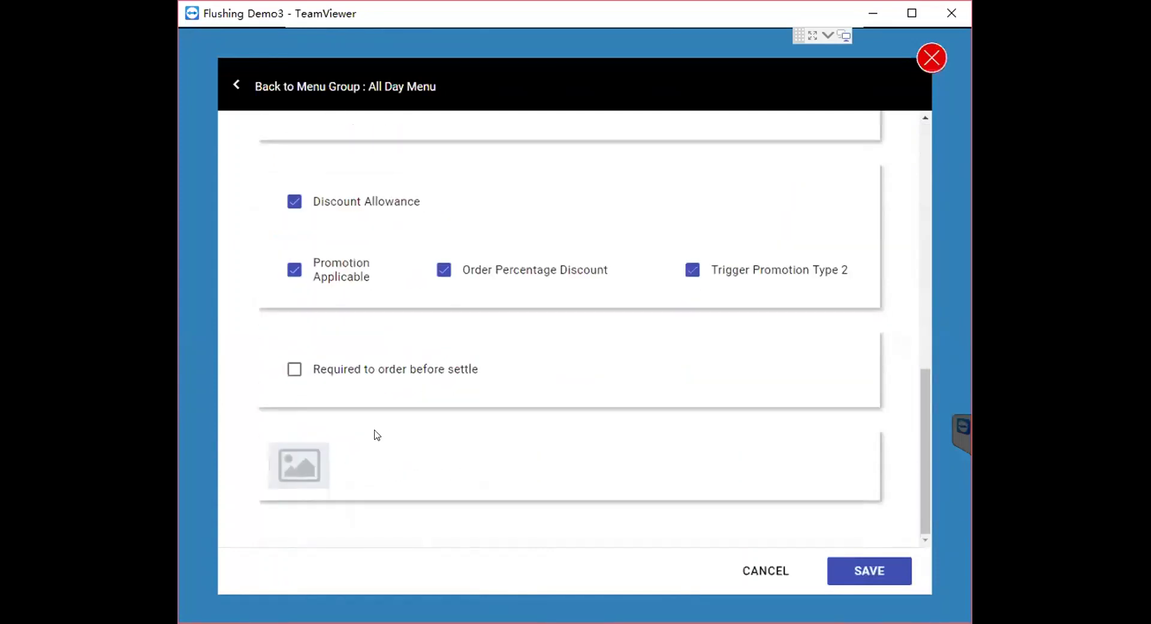
pyautogui.click(757, 567)
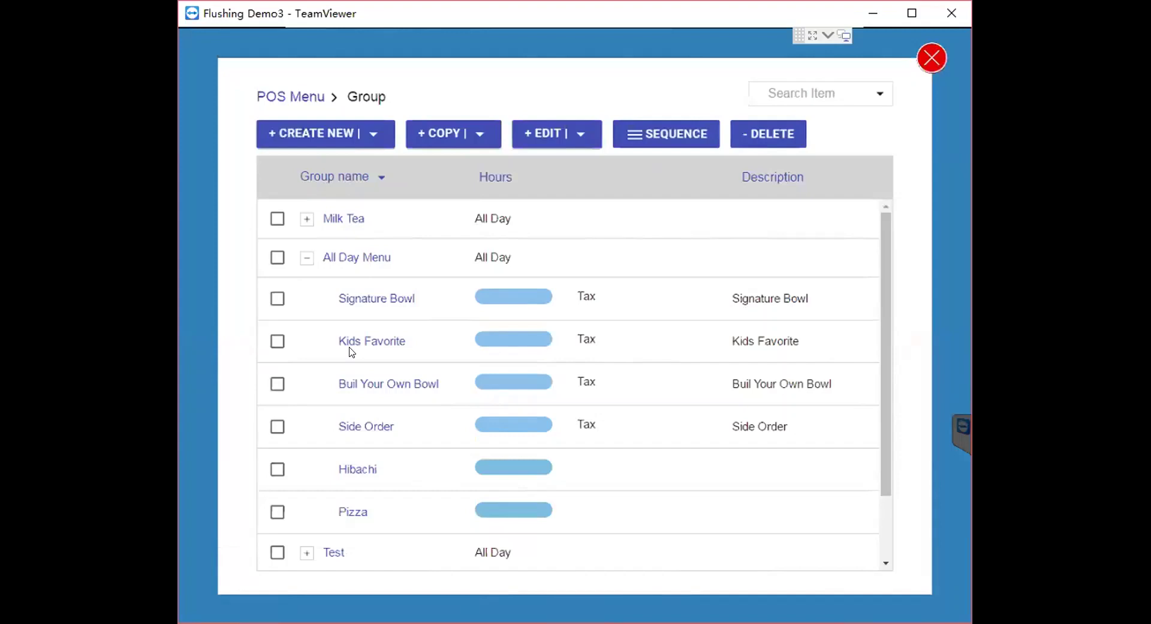
# Step: Open Sunset Bowl, review its name and $10.95 price, and save it unchanged
pyautogui.click(405, 300)
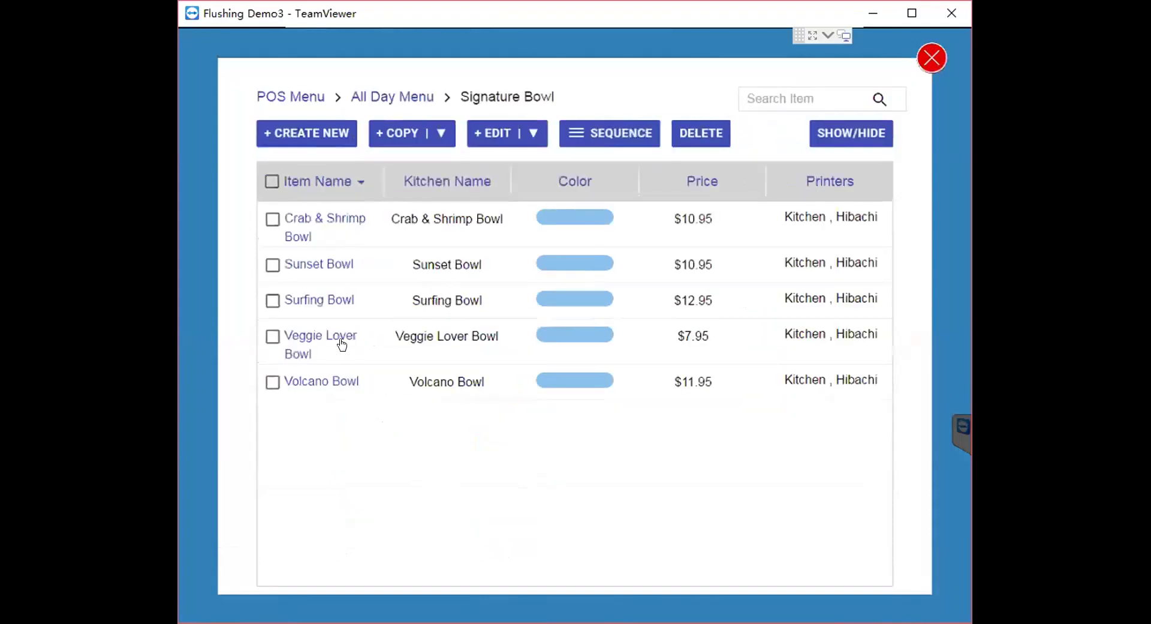
pyautogui.click(305, 266)
pyautogui.moveTo(329, 187); pyautogui.dragTo(205, 188)
pyautogui.moveTo(285, 416); pyautogui.dragTo(188, 401)
pyautogui.scroll(-3, 307, 373)
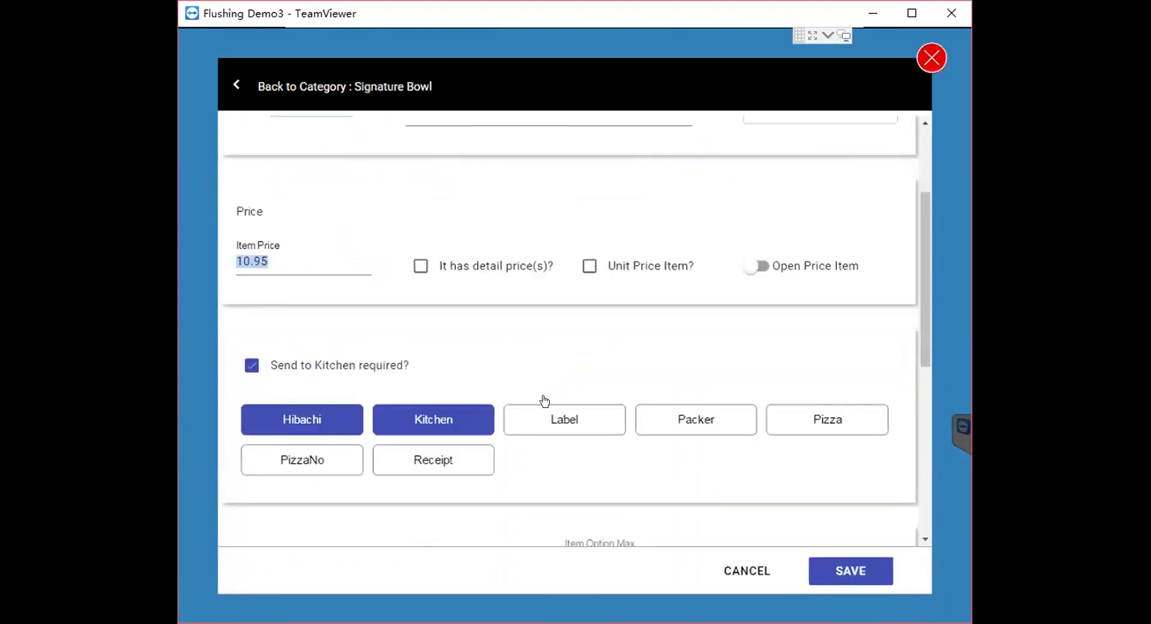
pyautogui.scroll(-3, 473, 415)
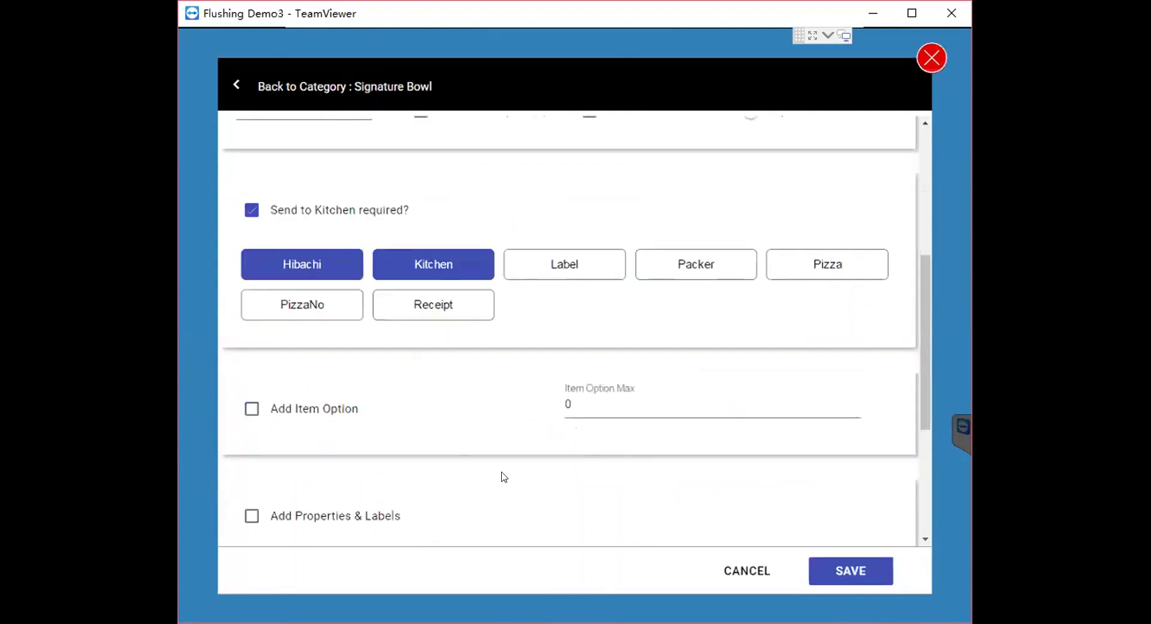
pyautogui.click(837, 567)
pyautogui.click(596, 361)
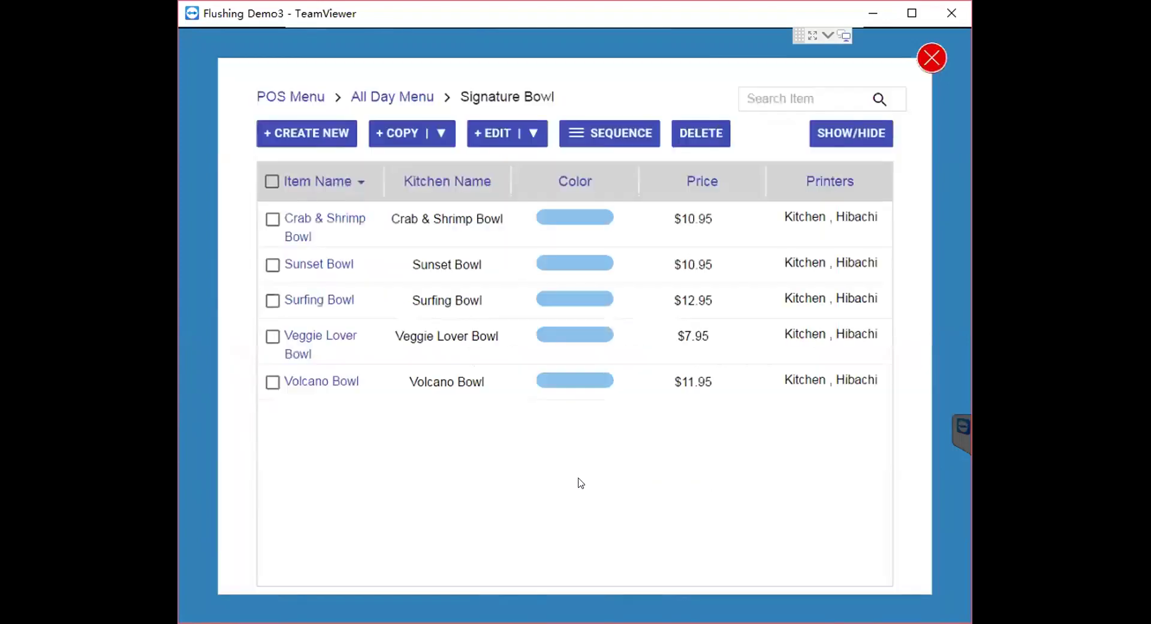
pyautogui.click(306, 134)
pyautogui.click(257, 197)
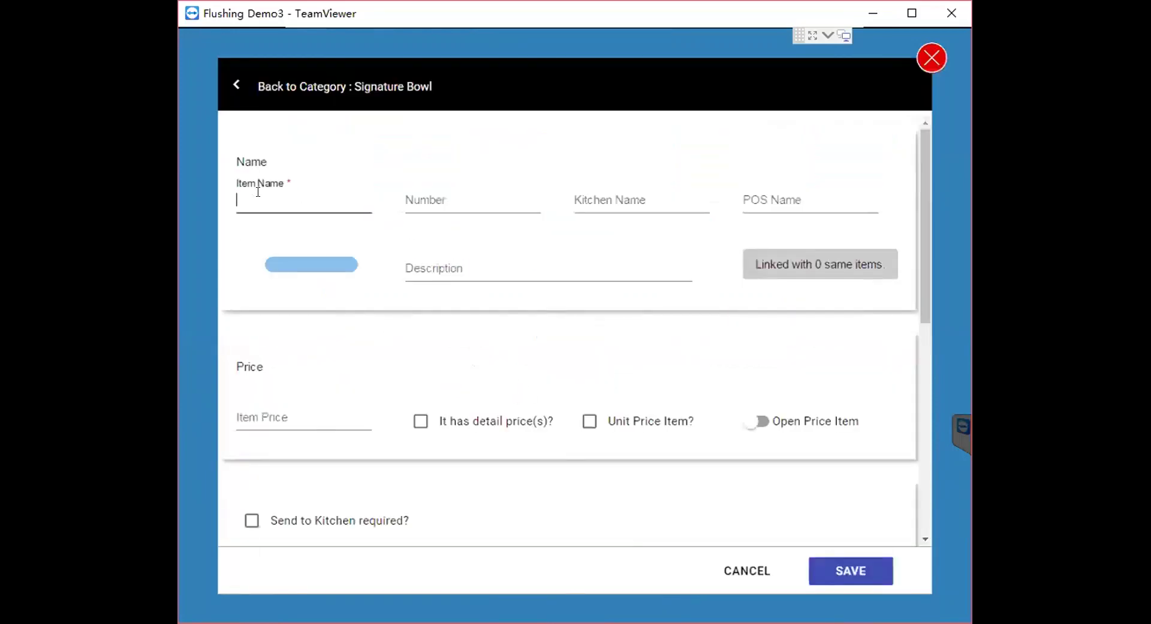
pyautogui.click(268, 420)
pyautogui.scroll(-2, 278, 427)
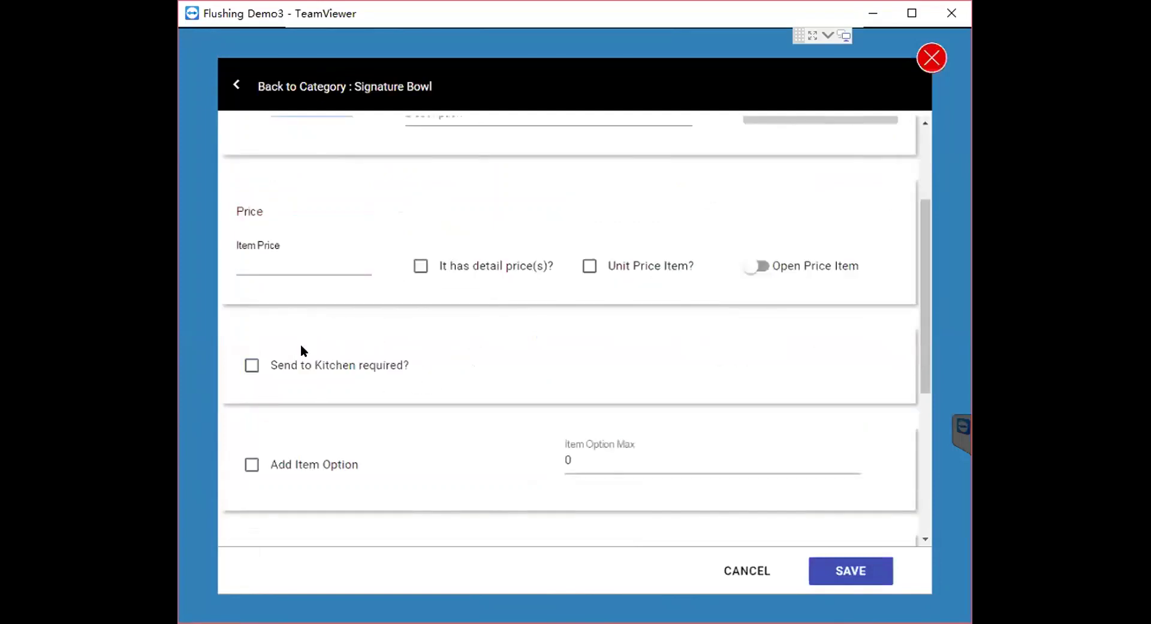
pyautogui.click(251, 366)
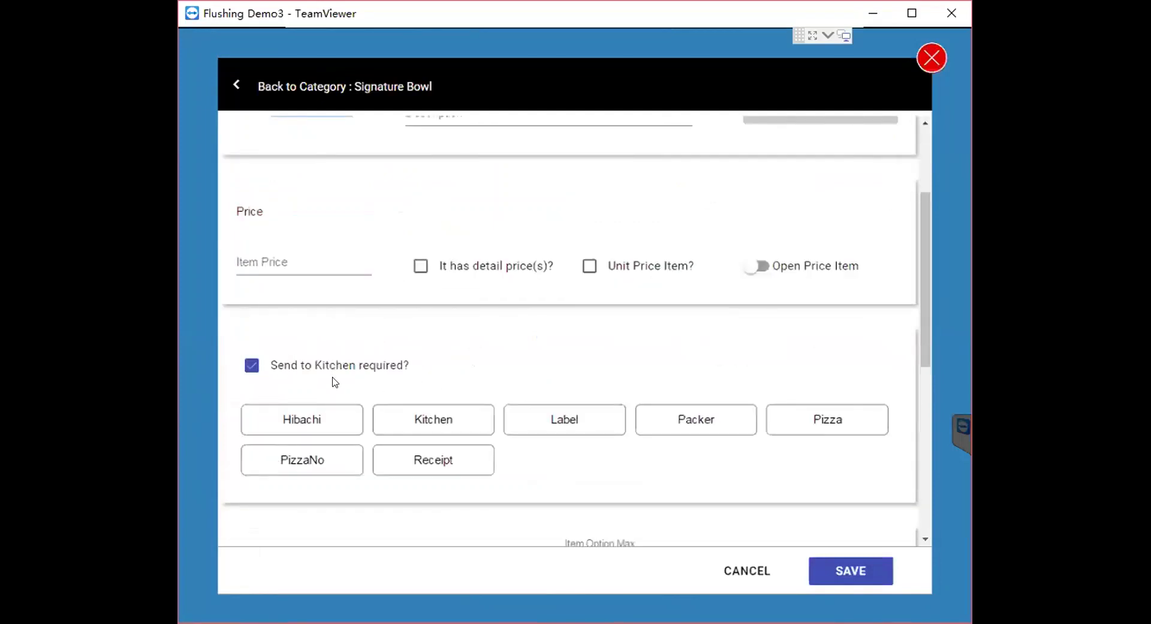
pyautogui.click(437, 415)
pyautogui.click(595, 421)
pyautogui.click(680, 422)
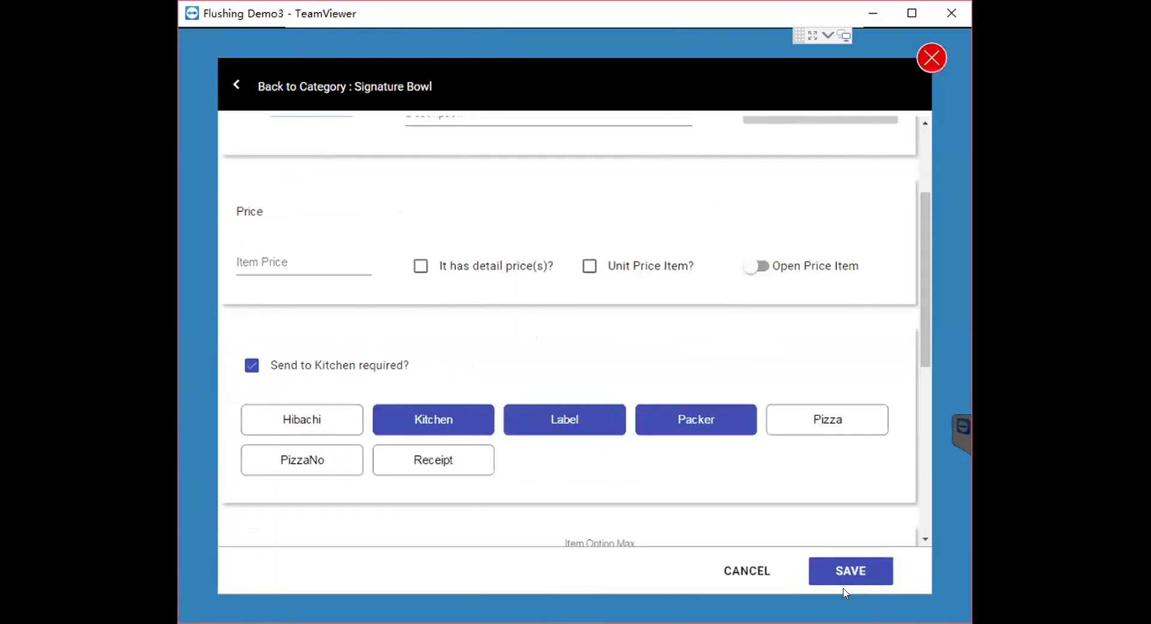
pyautogui.click(744, 571)
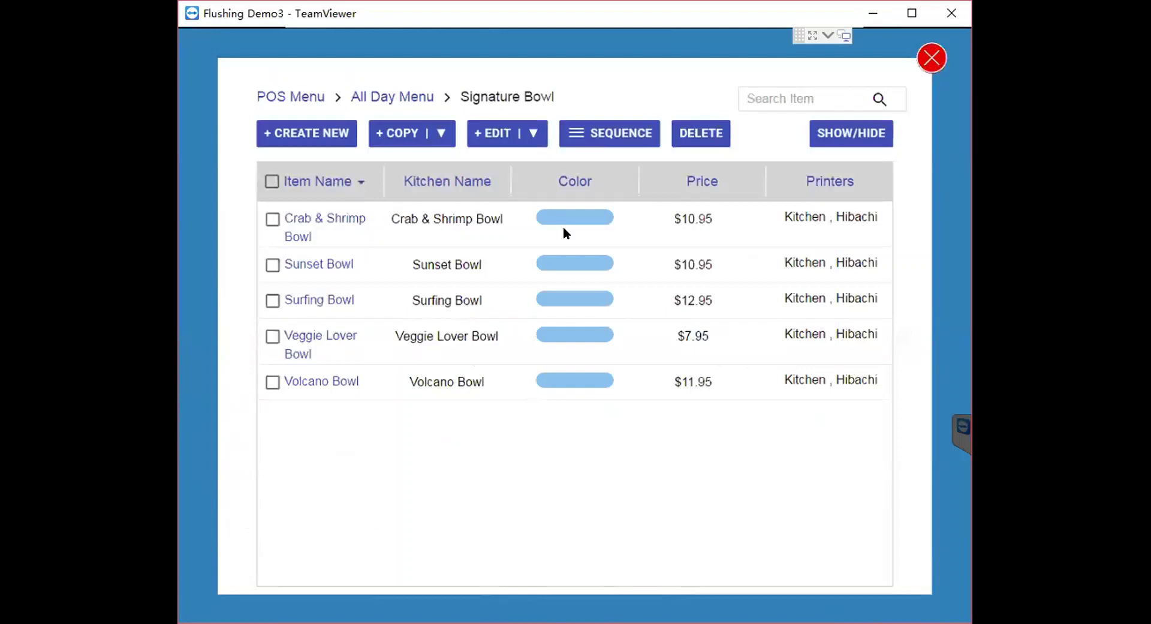
# Step: Close the menu editor, return home, dismiss the refresh notice, and start a To Go order
pyautogui.click(213, 418)
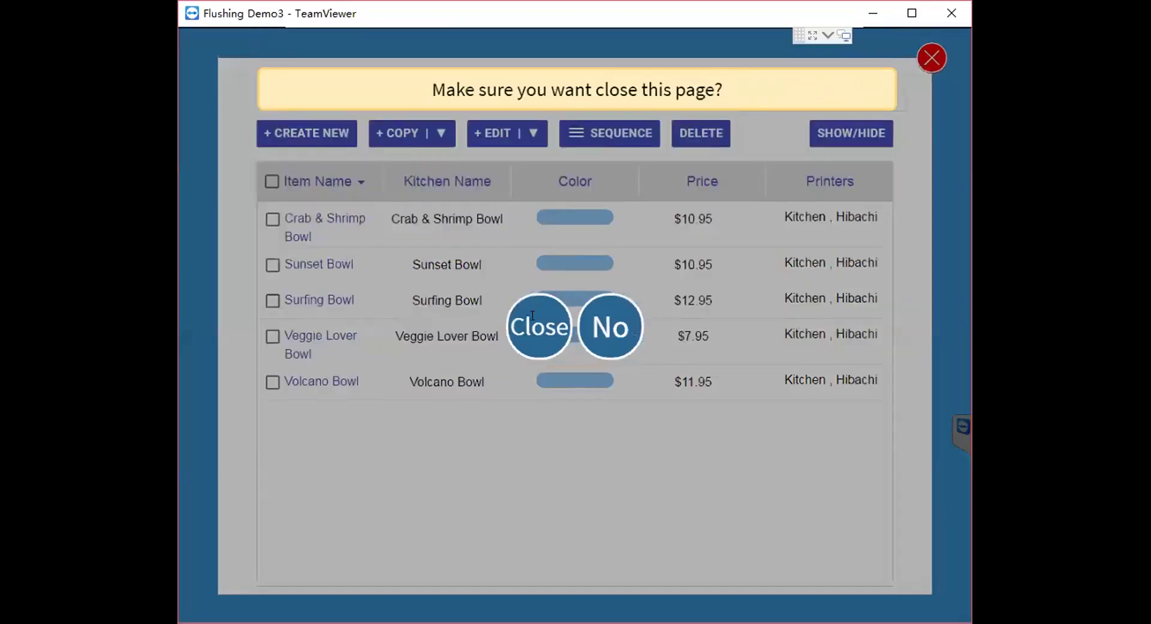
pyautogui.click(541, 327)
pyautogui.click(624, 590)
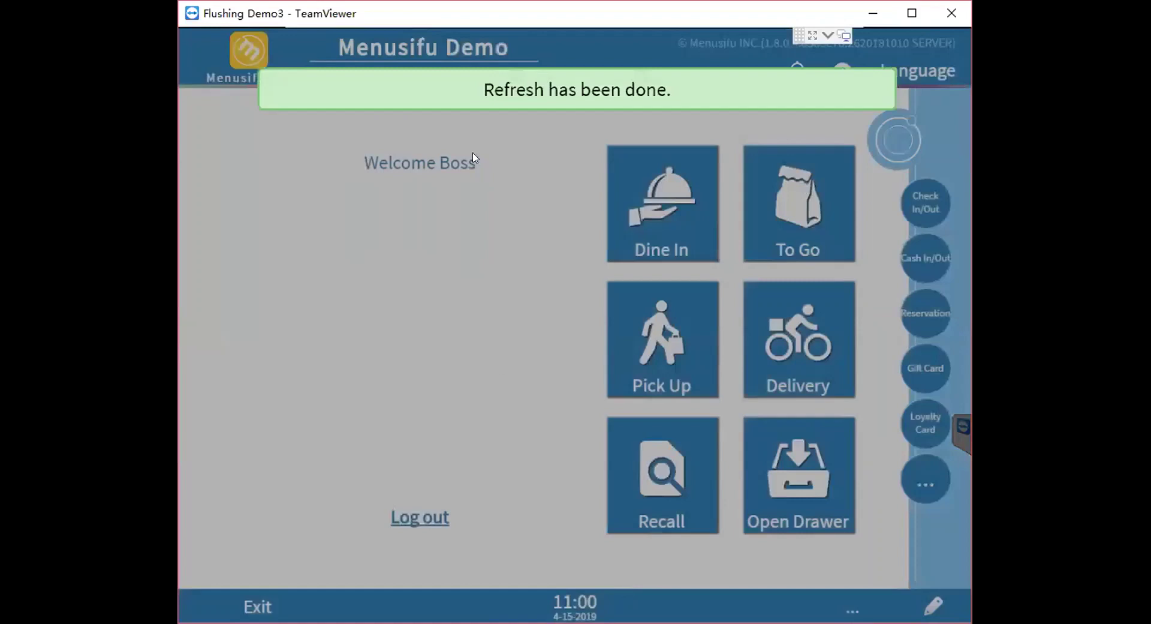
pyautogui.click(477, 101)
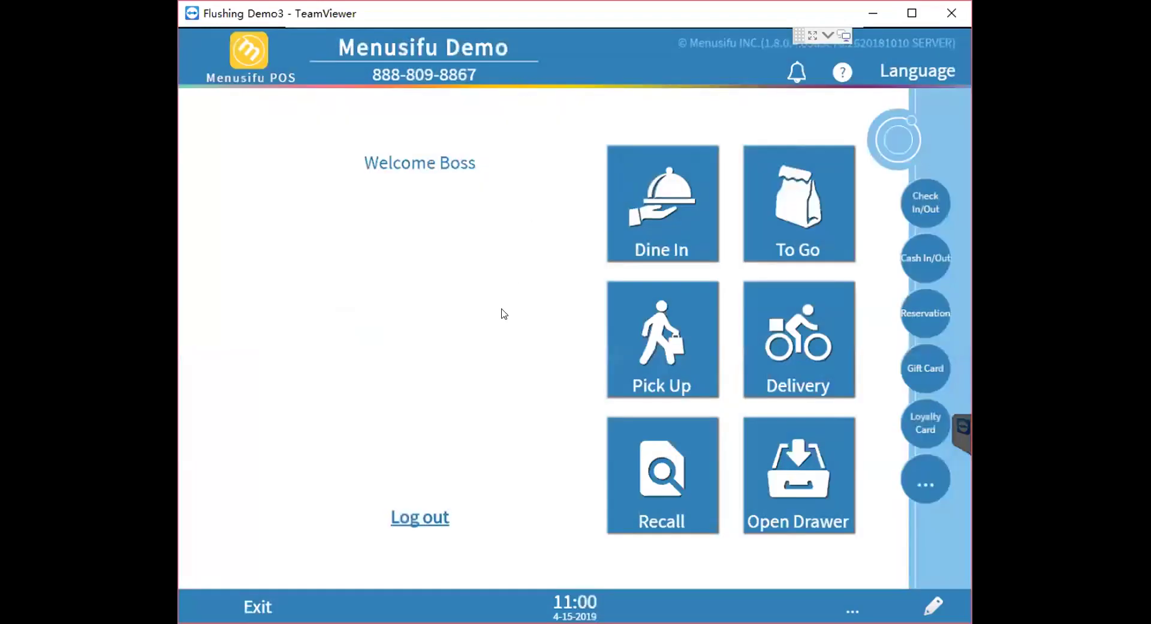
pyautogui.click(791, 208)
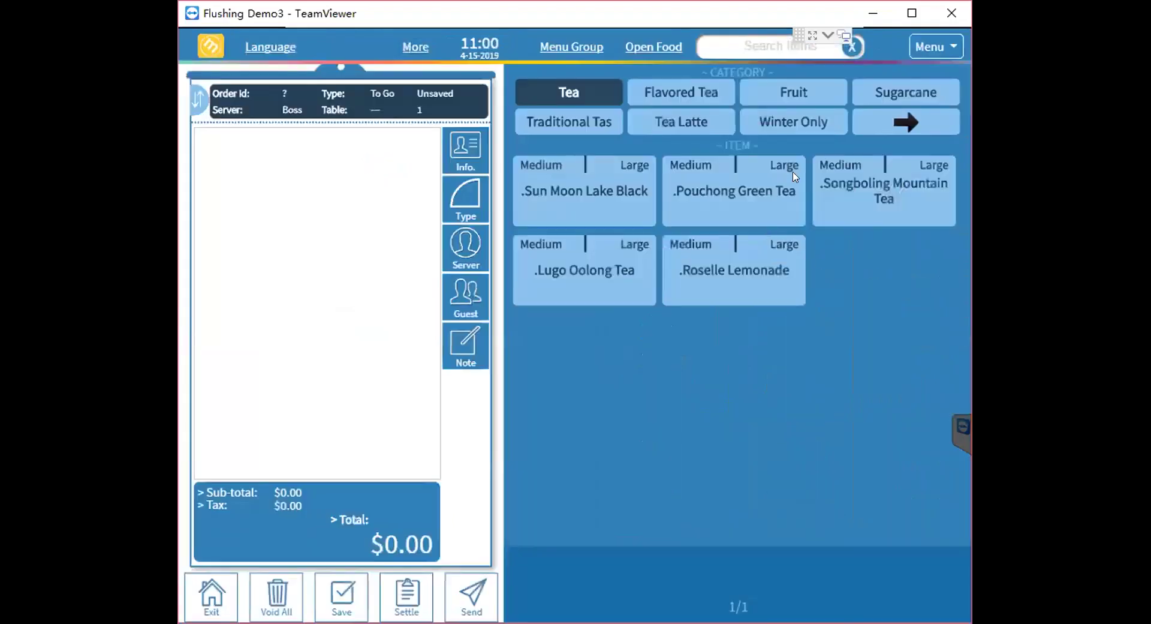
# Step: Browse the Flavored Tea, Fruit and Traditional Tas drinks, then bring up the display options
pyautogui.click(696, 107)
pyautogui.click(789, 96)
pyautogui.click(590, 123)
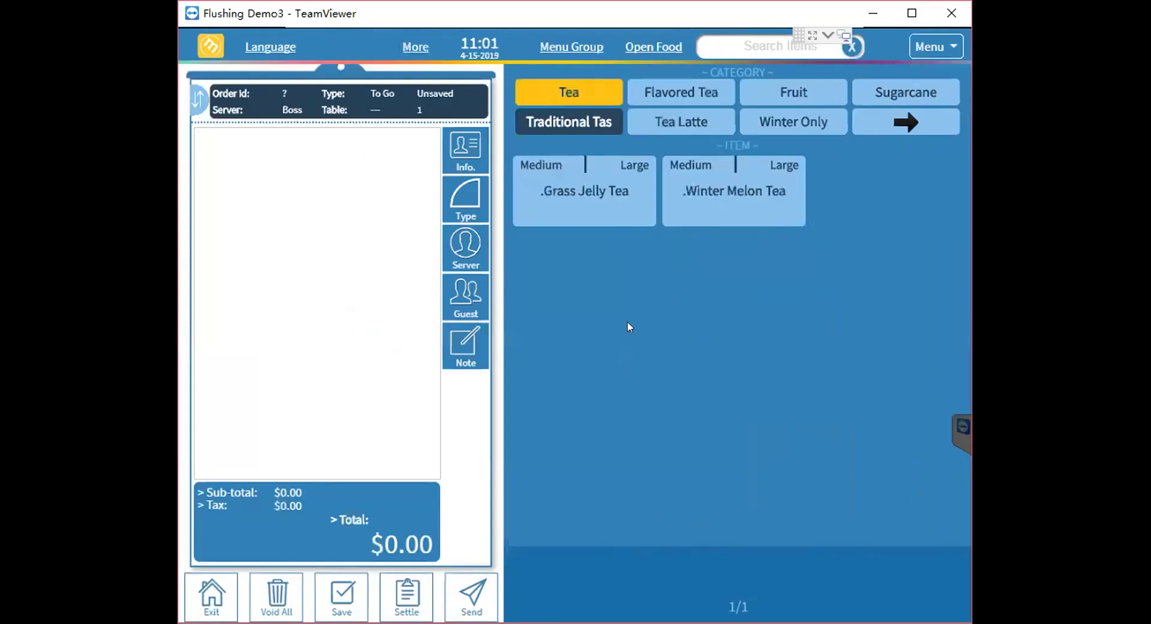
pyautogui.click(931, 47)
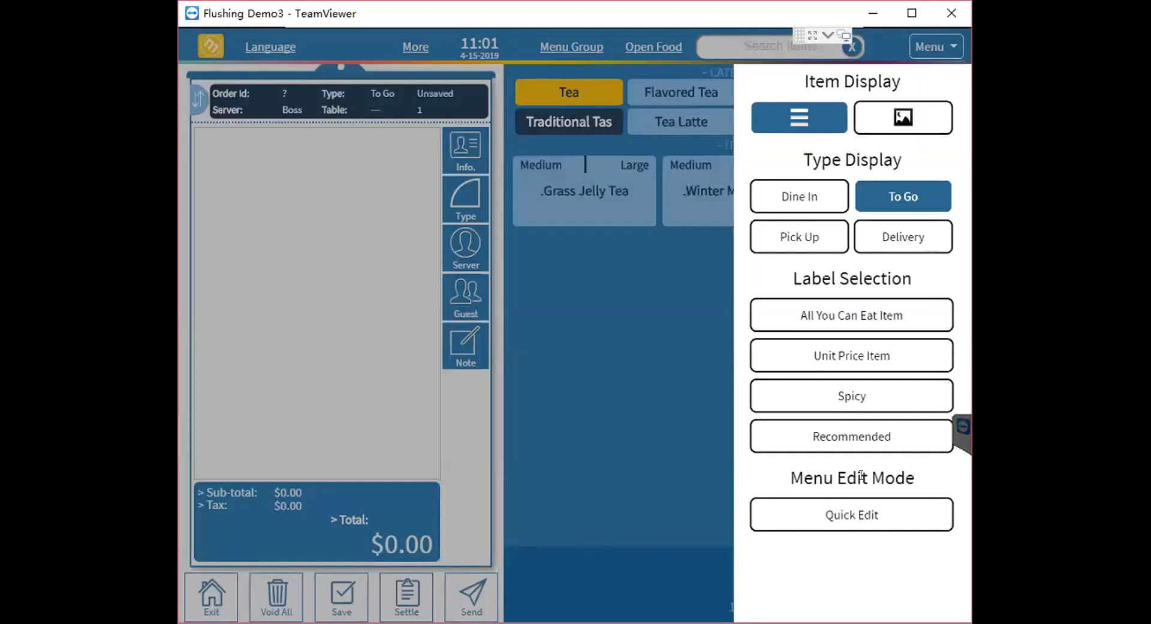
# Step: Enter Quick Edit mode, try a new category, abandon it, and show the menu groups
pyautogui.click(848, 514)
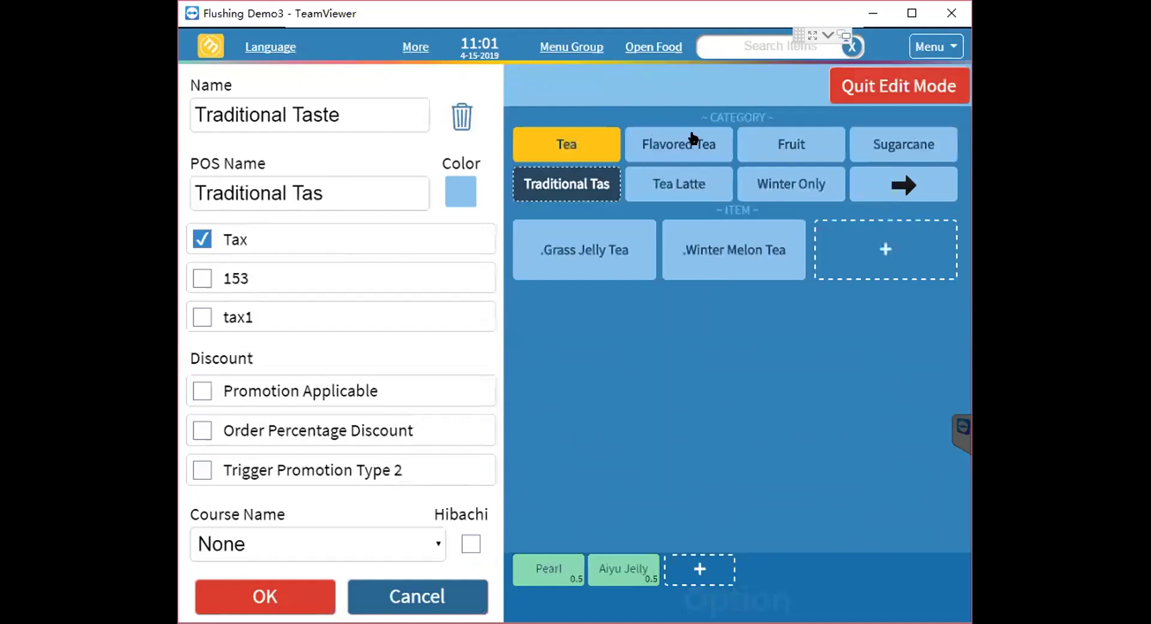
pyautogui.click(909, 184)
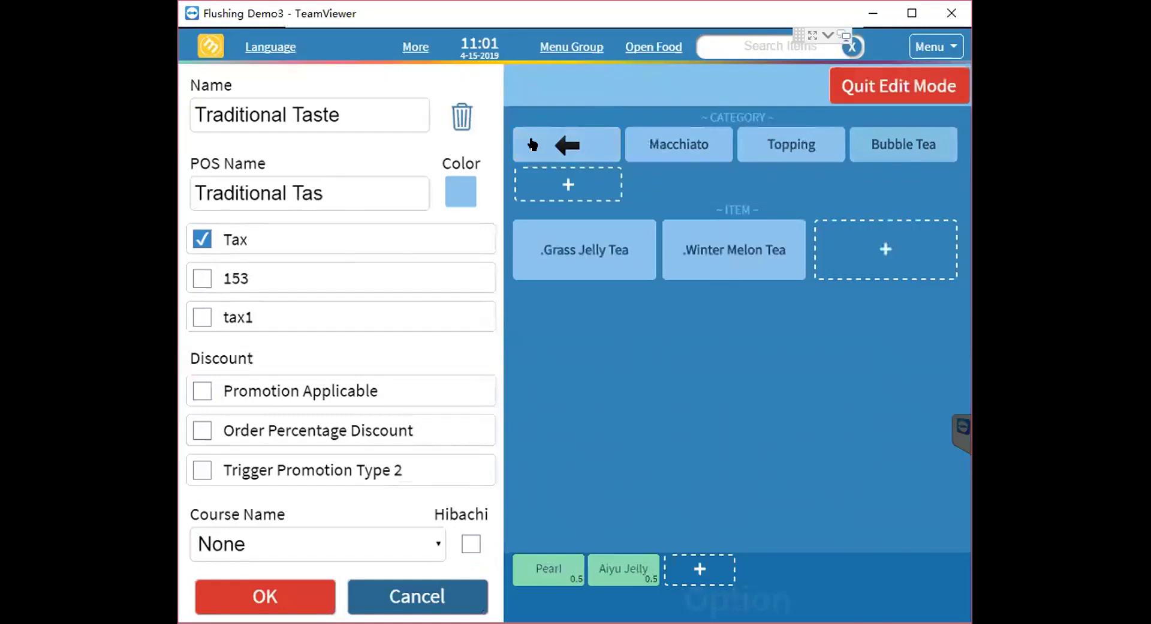
pyautogui.click(561, 181)
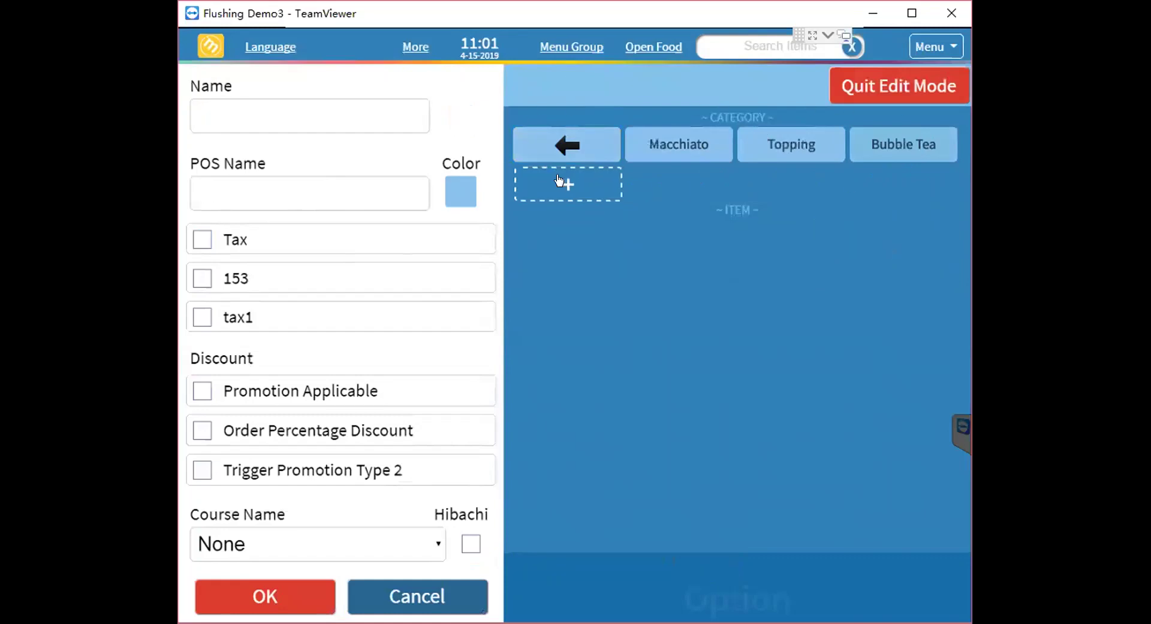
pyautogui.click(295, 108)
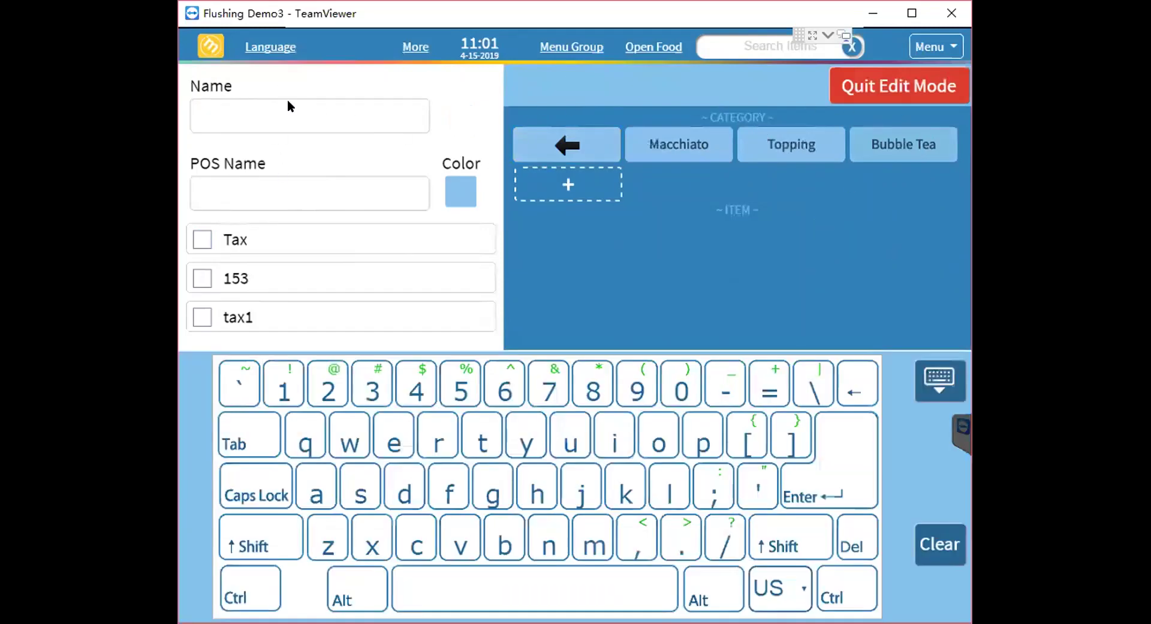
pyautogui.click(549, 156)
pyautogui.click(572, 48)
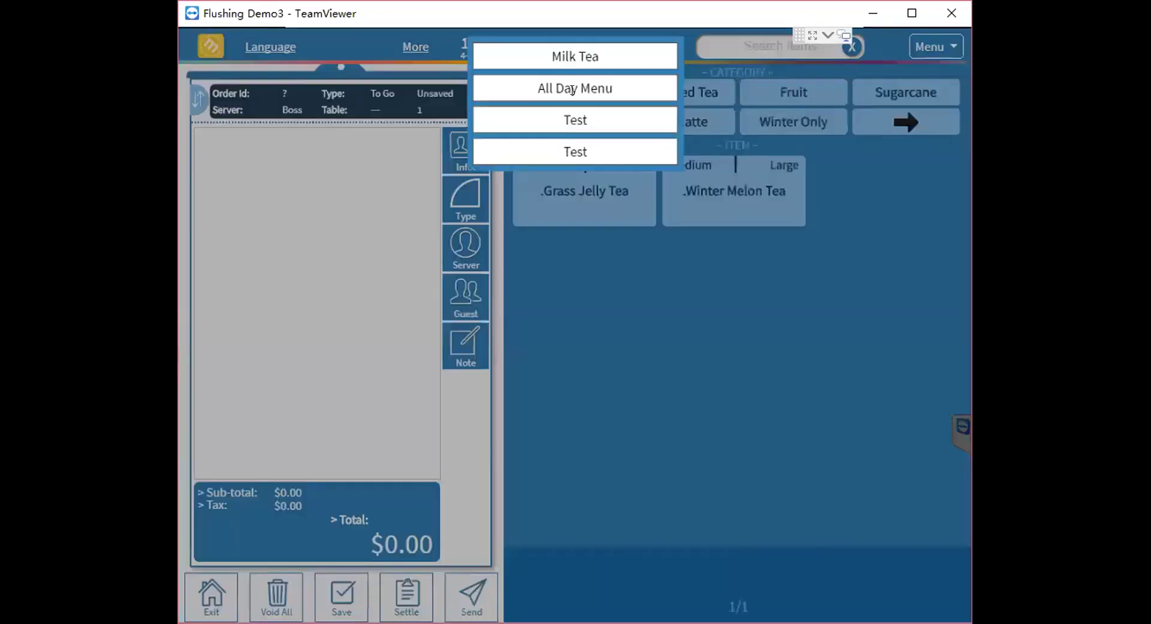
# Step: Go to All Day Menu's Kids Favorite, re-enter Quick Edit mode, and start a new item
pyautogui.click(573, 90)
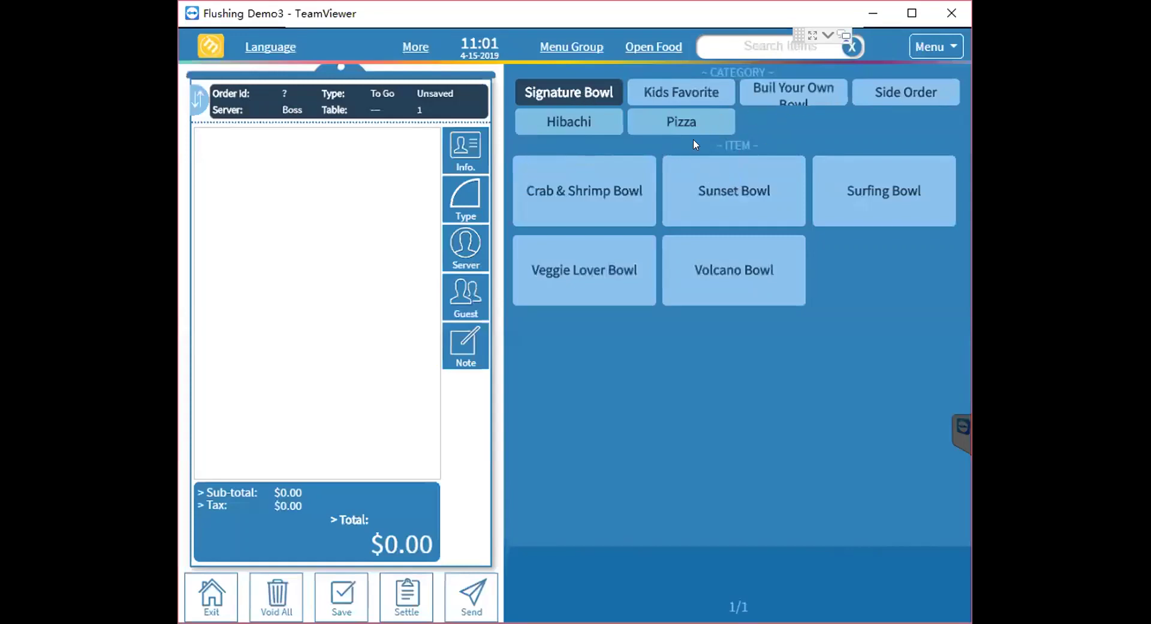
pyautogui.click(657, 95)
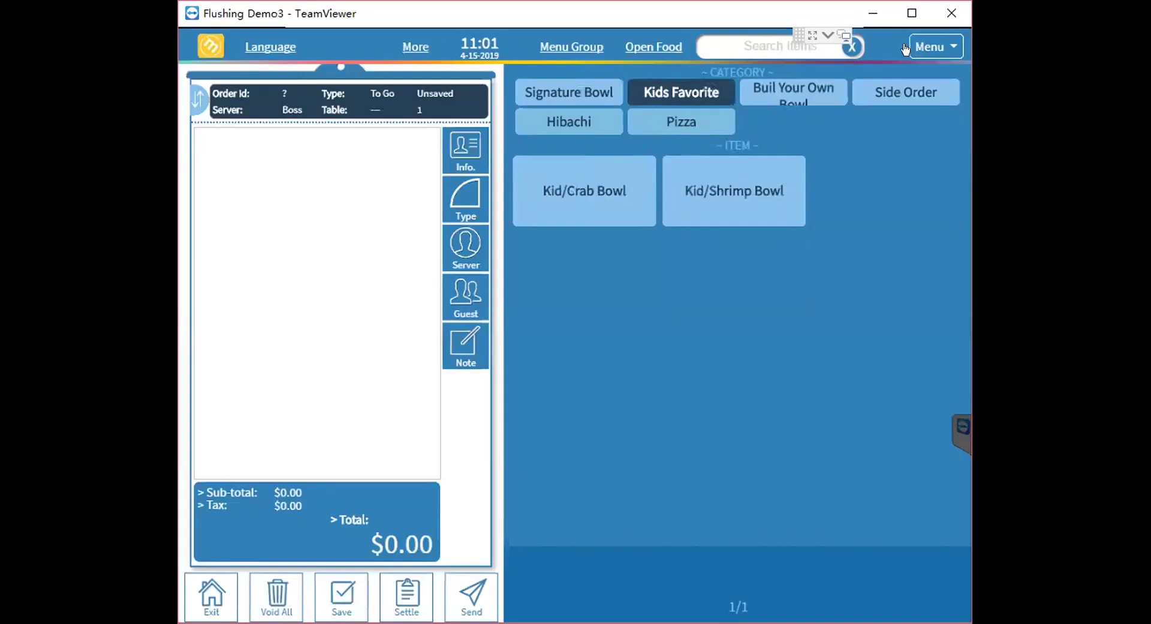
pyautogui.click(935, 47)
pyautogui.click(843, 516)
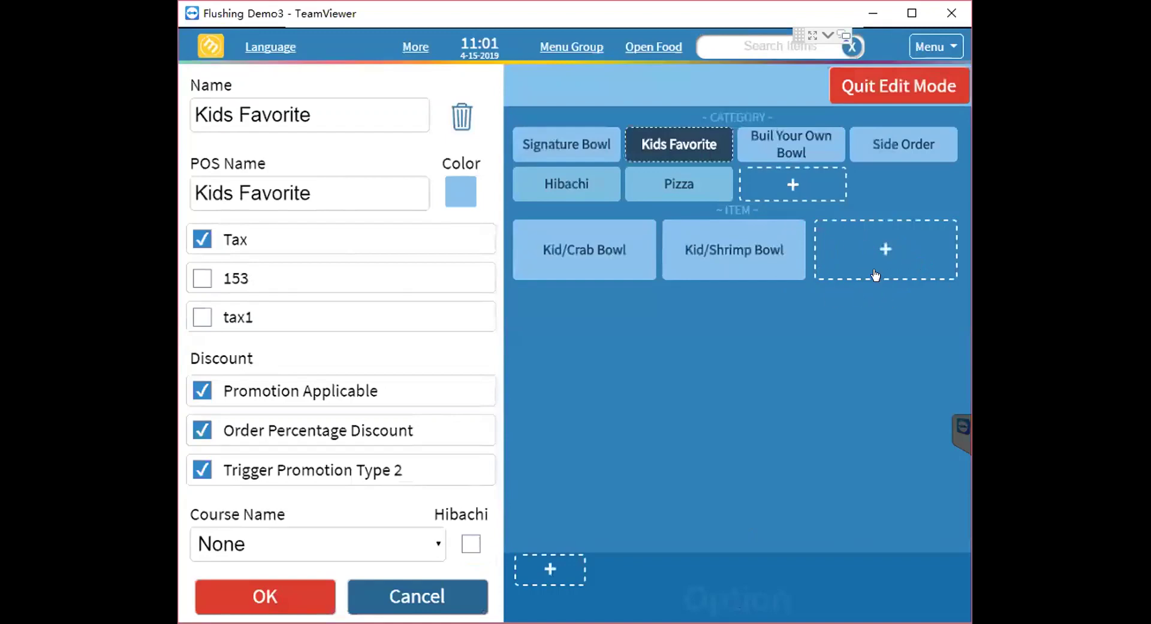
pyautogui.click(881, 246)
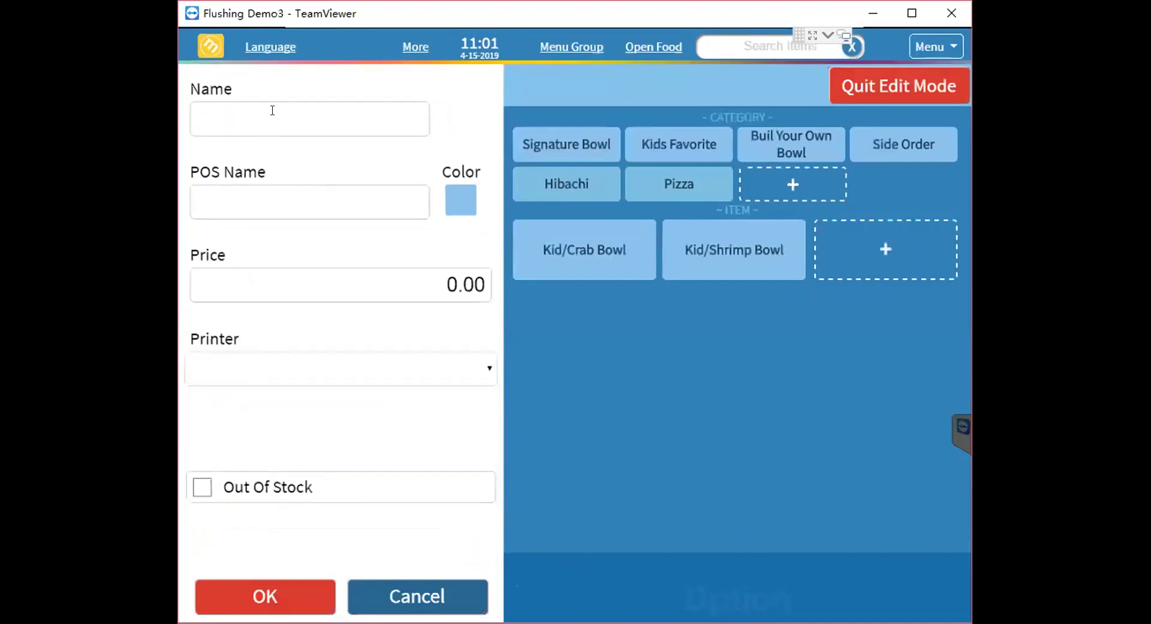
# Step: Explore the new item's name, price and printer fields, ticking the Kitchen printer
pyautogui.click(272, 110)
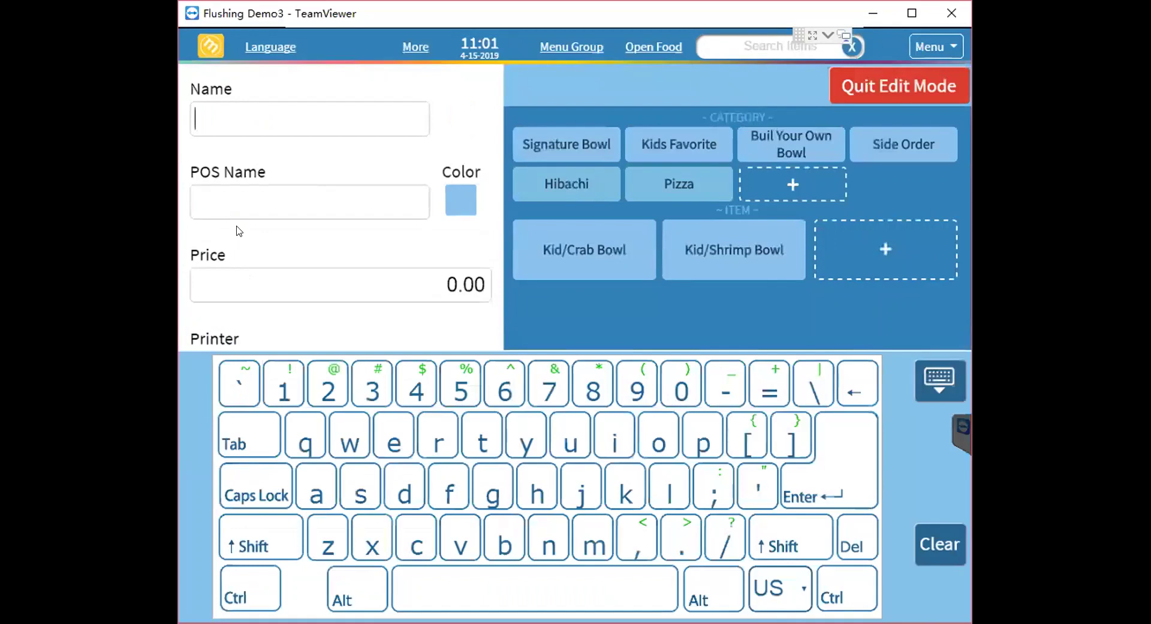
pyautogui.click(253, 269)
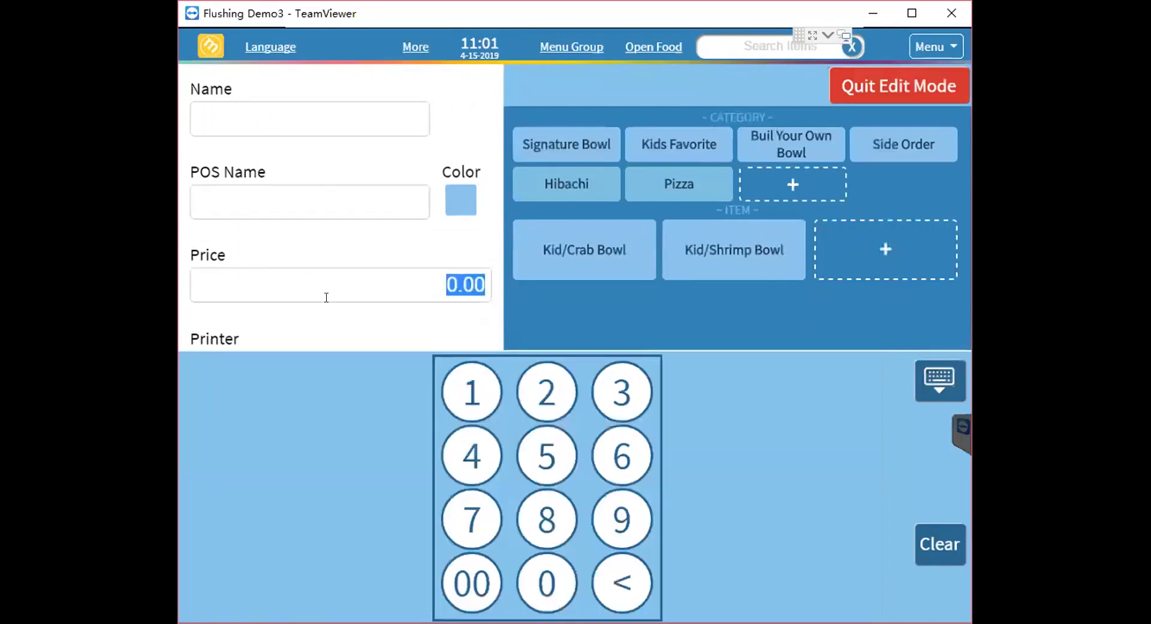
pyautogui.click(336, 327)
pyautogui.click(933, 375)
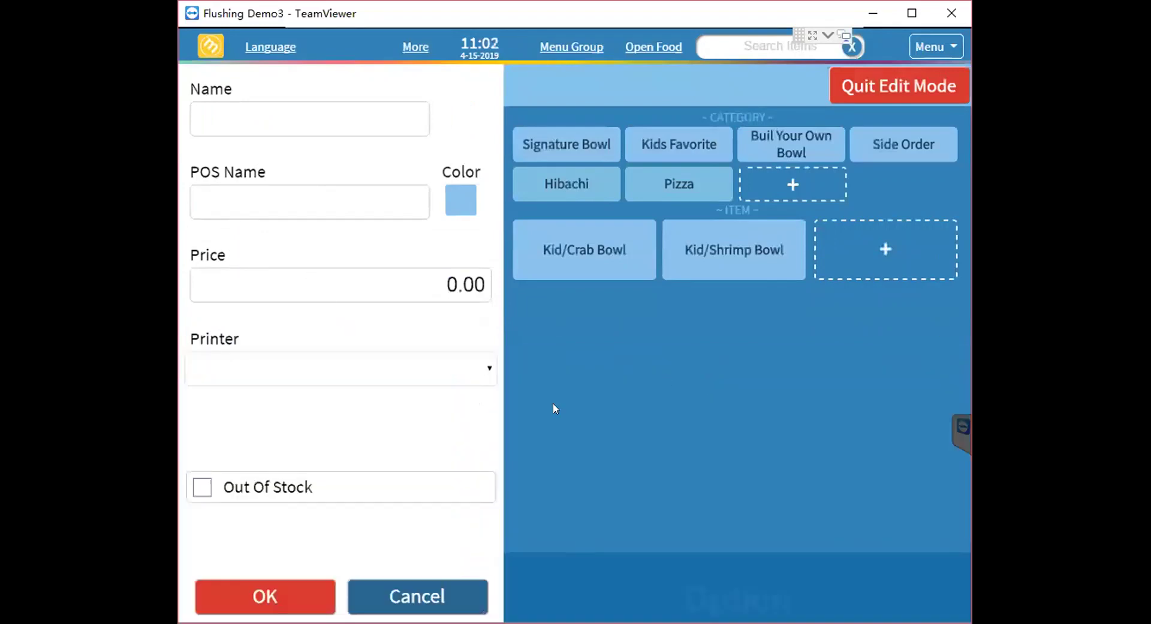
pyautogui.click(333, 380)
pyautogui.scroll(-1, 297, 471)
pyautogui.scroll(1, 298, 473)
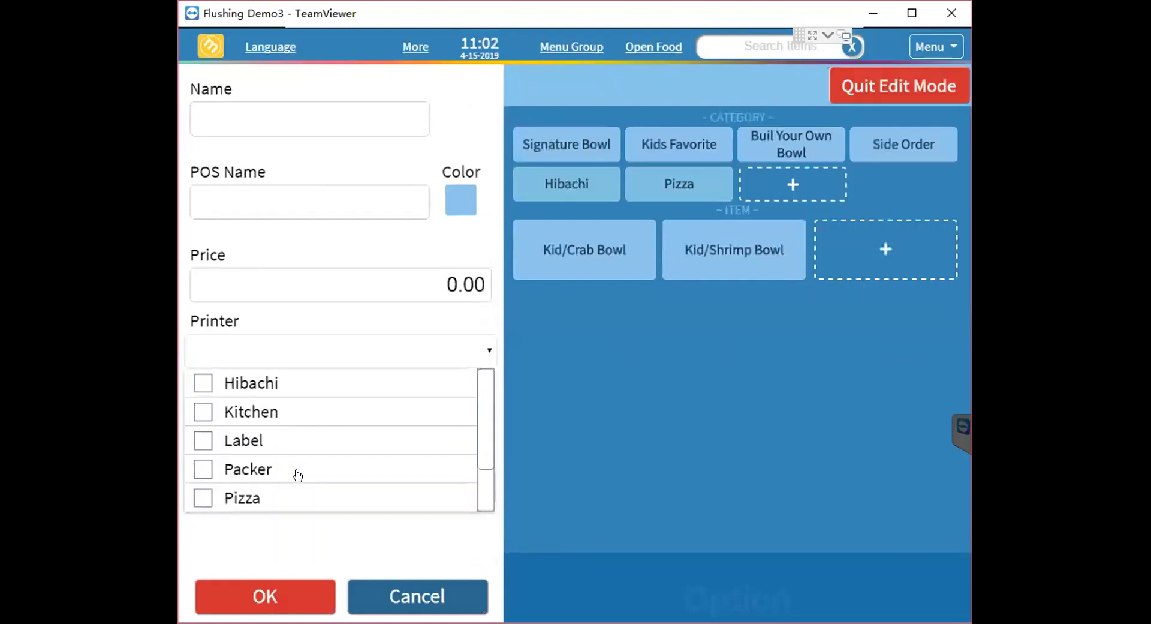
pyautogui.click(270, 410)
pyautogui.click(349, 541)
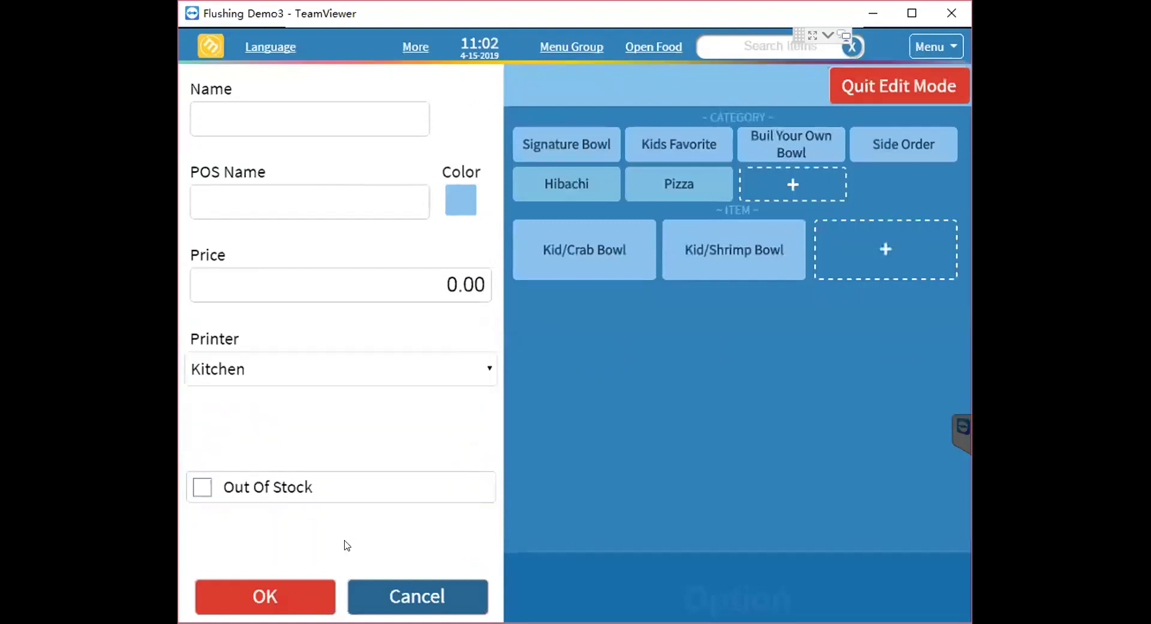
# Step: Name the item 'Kid/Salmon Bowl' and set its price to 6.95
pyautogui.click(218, 95)
pyautogui.write('Kis')
pyautogui.press('BackSpace')
pyautogui.write('d/')
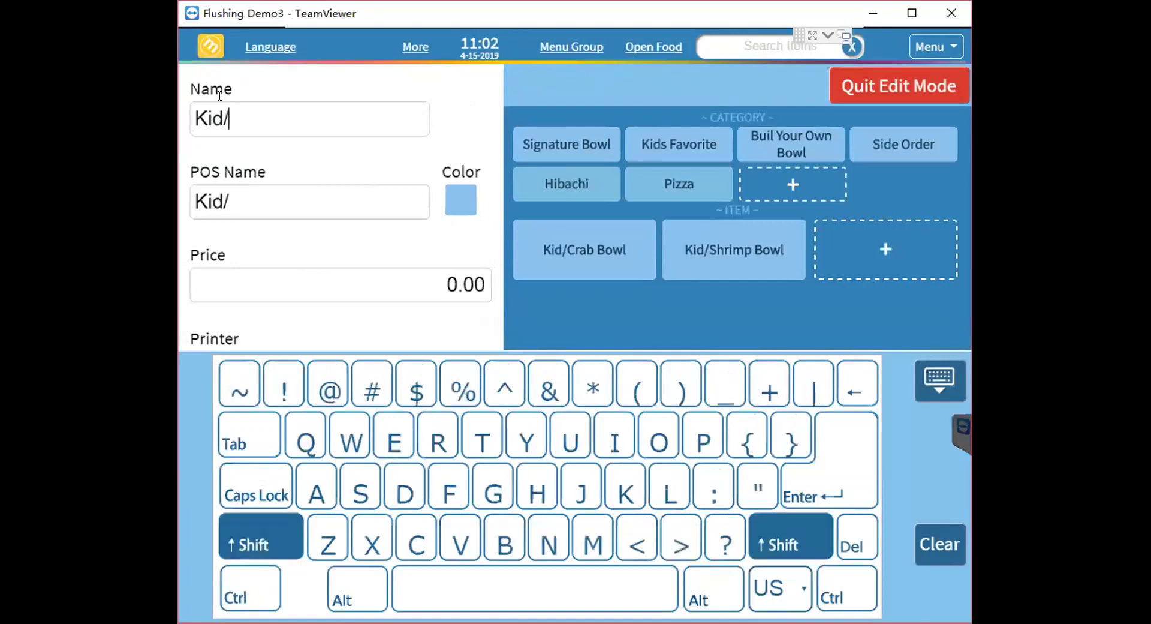
pyautogui.write('Salmon Bowl')
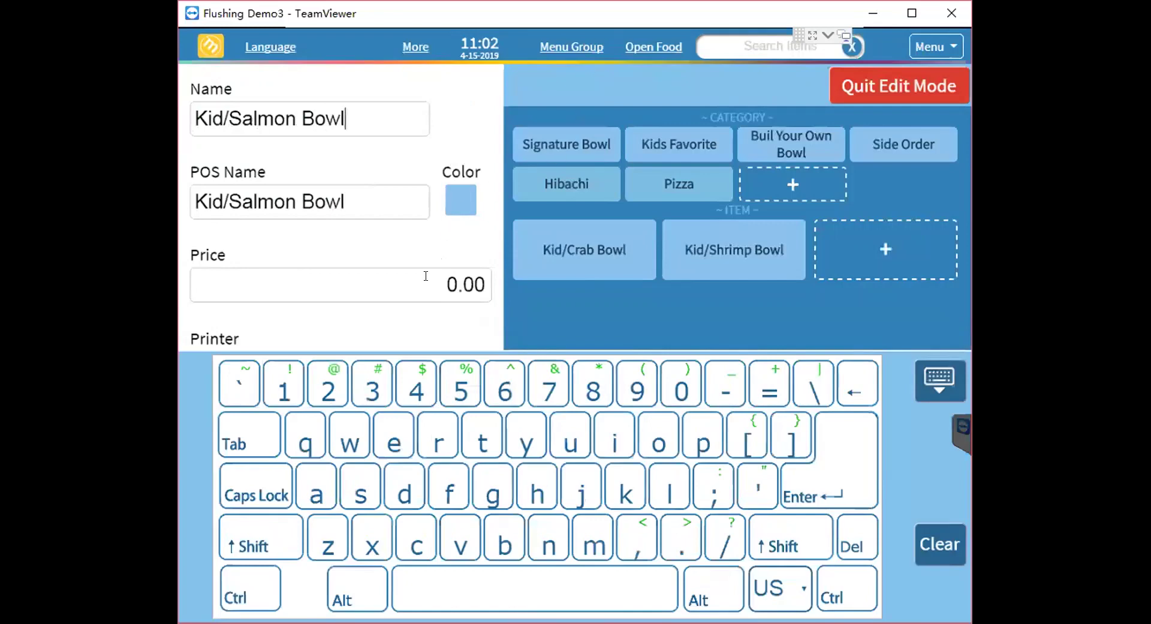
pyautogui.click(438, 282)
pyautogui.click(625, 527)
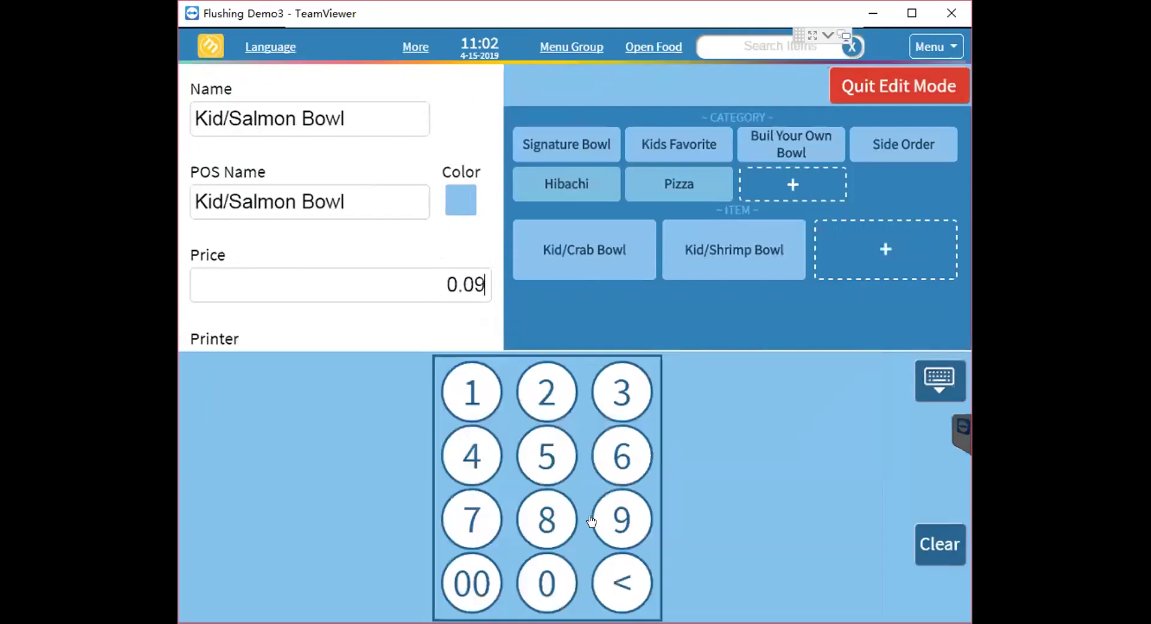
pyautogui.click(620, 578)
pyautogui.click(622, 456)
pyautogui.click(622, 520)
pyautogui.click(547, 456)
pyautogui.click(922, 381)
# Step: Route the item to the Label printer only and save it
pyautogui.click(438, 371)
pyautogui.click(293, 387)
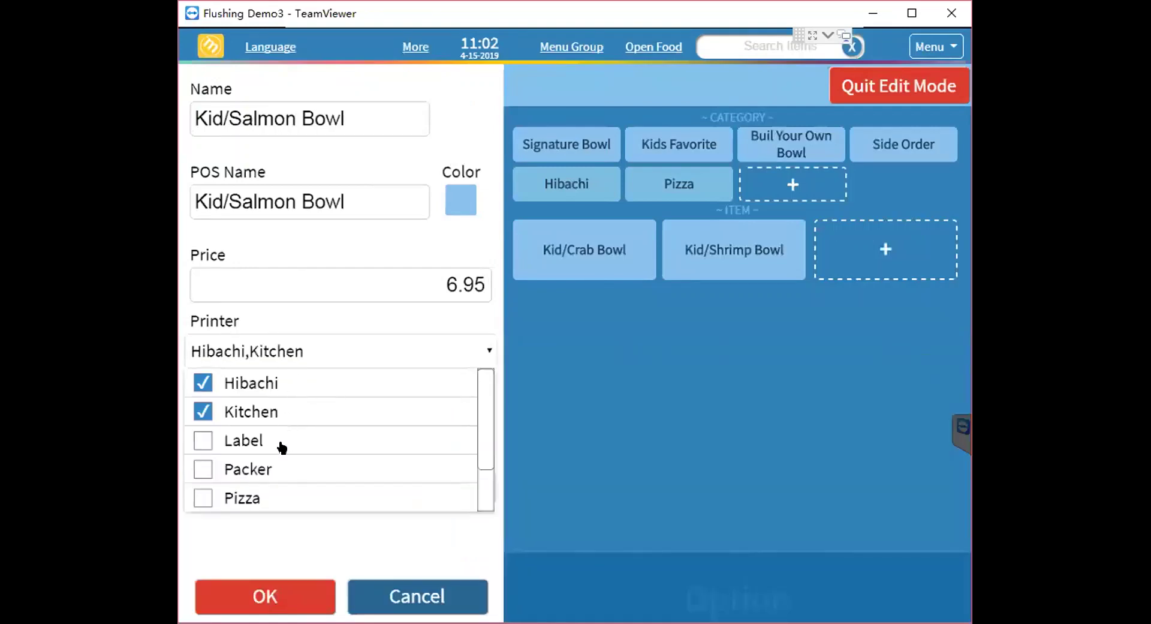
pyautogui.click(284, 379)
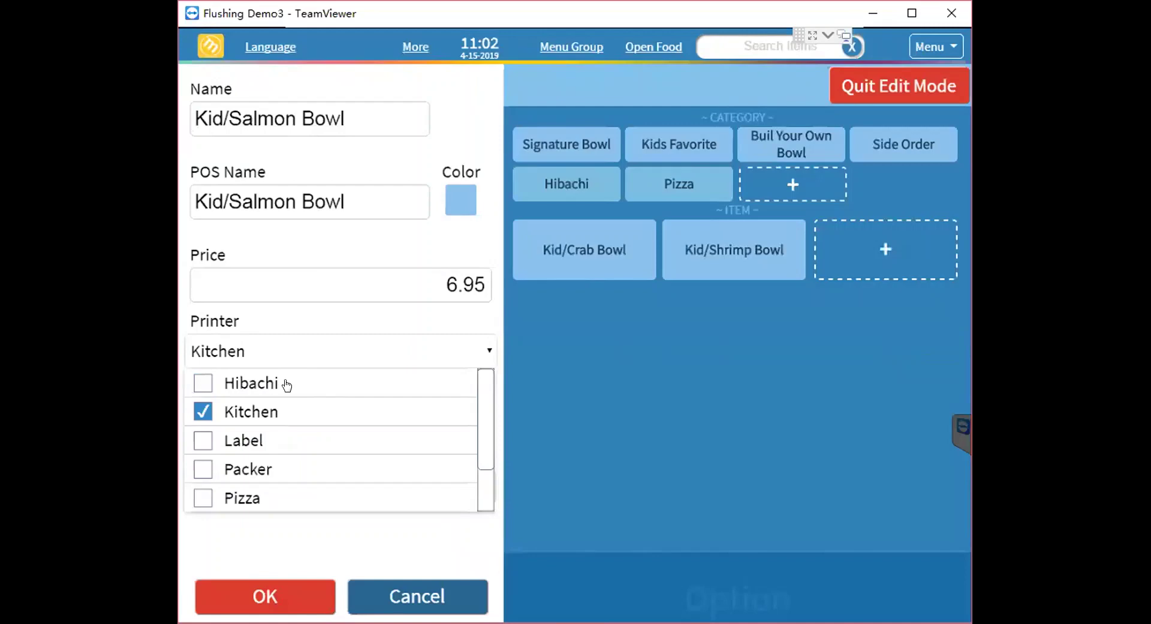
pyautogui.click(265, 441)
pyautogui.click(267, 414)
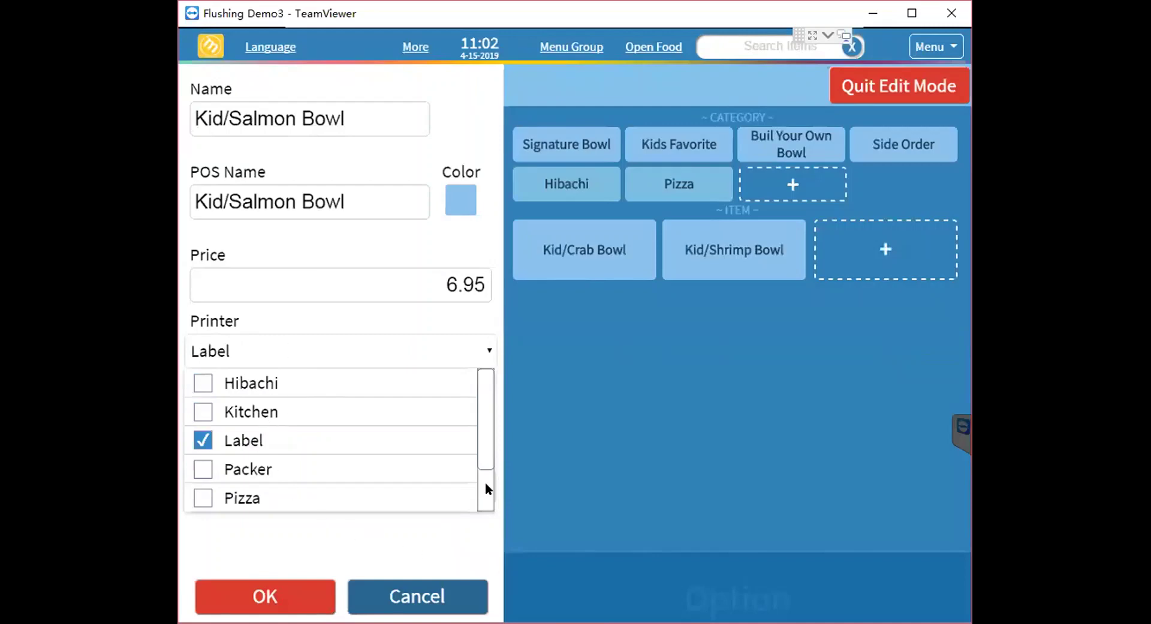
pyautogui.click(429, 529)
pyautogui.click(256, 597)
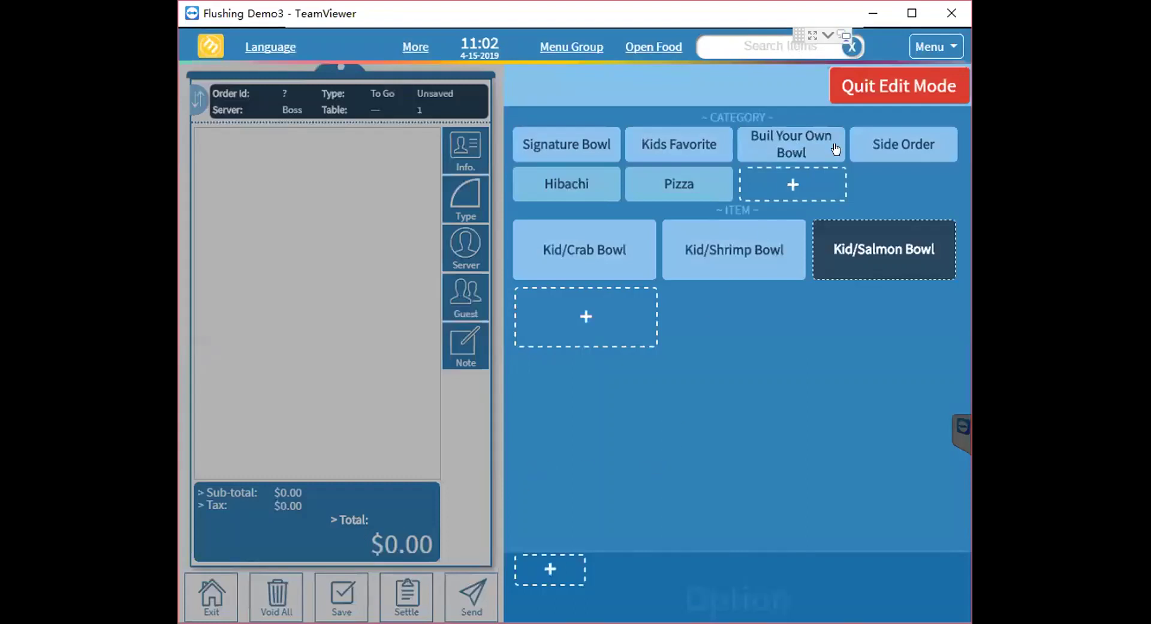
# Step: Quit Edit Mode and ring up one Kid/Salmon Bowl from All Day Menu's Kids Favorite
pyautogui.click(891, 90)
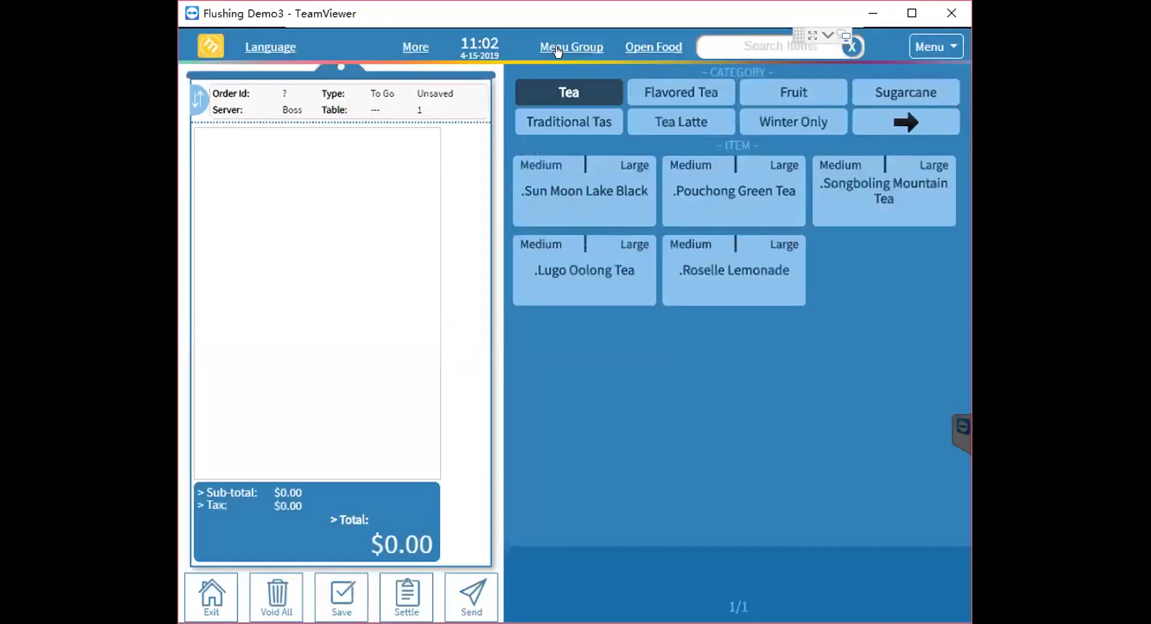
pyautogui.click(592, 43)
pyautogui.click(577, 92)
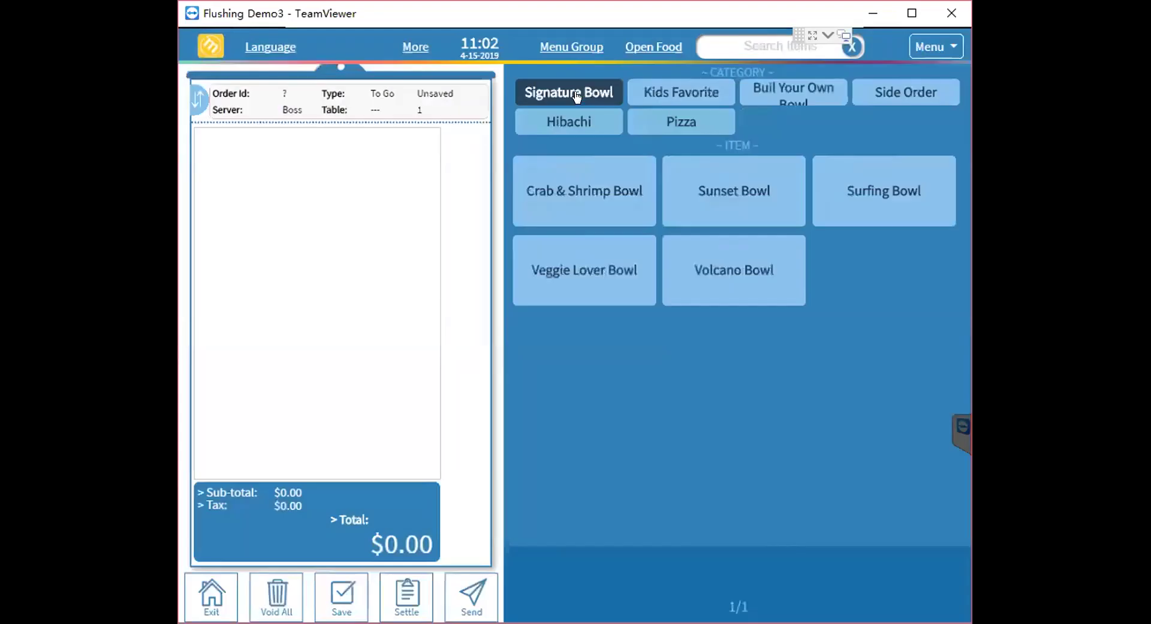
pyautogui.click(693, 105)
pyautogui.click(874, 179)
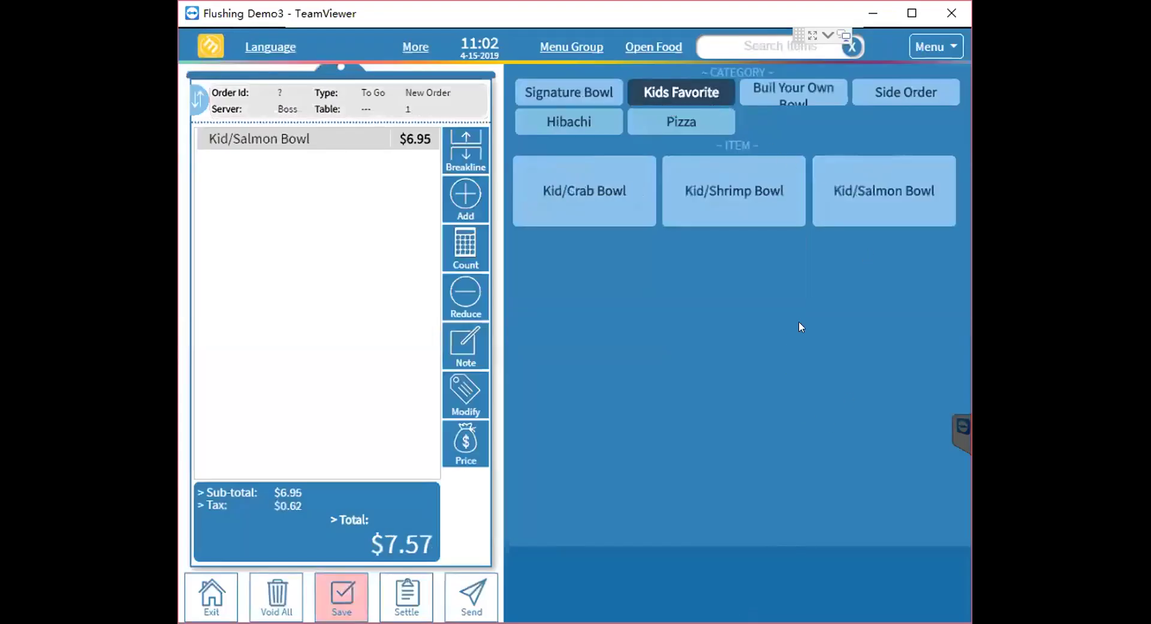